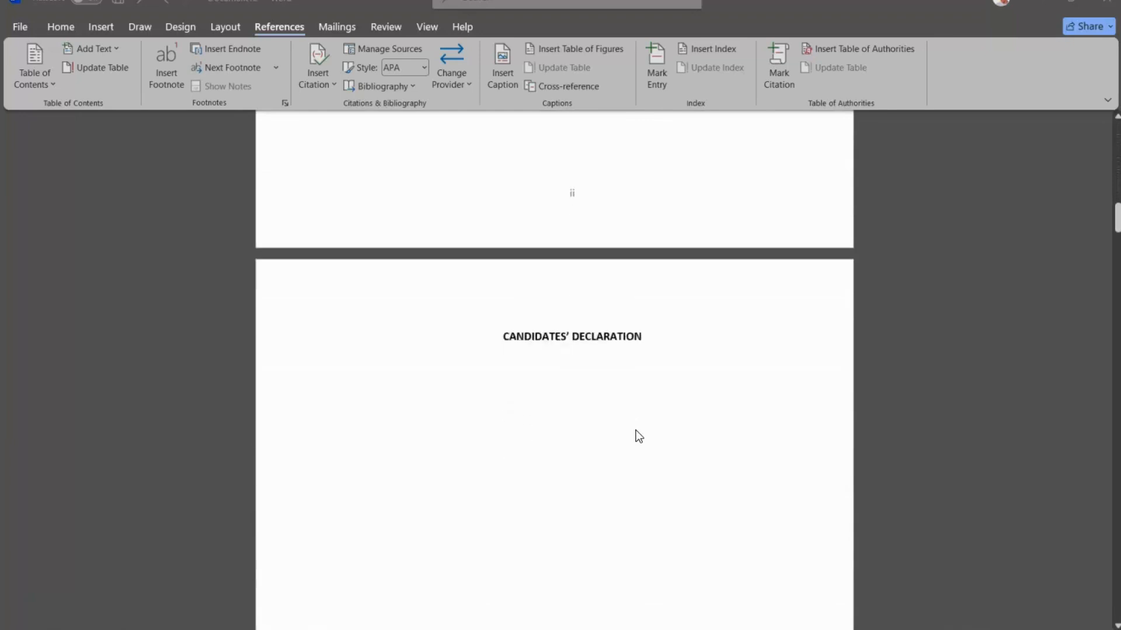
- Look through the front-matter pages from CANDIDATES' DECLARATION and SUPERVISOR'S DECLARATION to ABSTRACT
click(594, 308)
scroll(594, 308, down, 8)
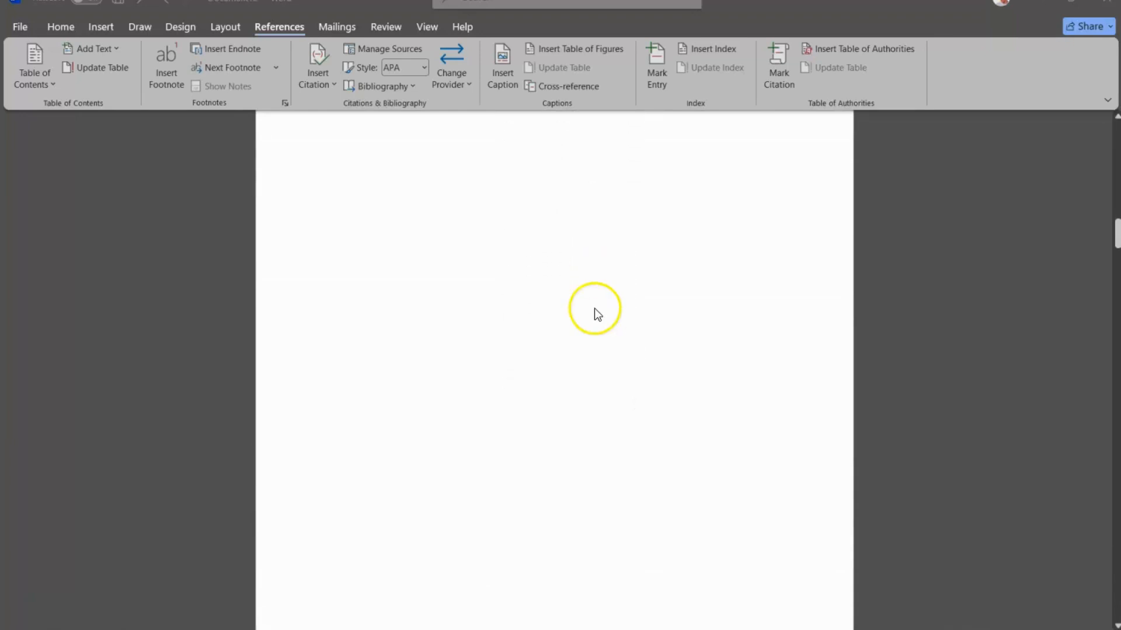
scroll(594, 309, down, 6)
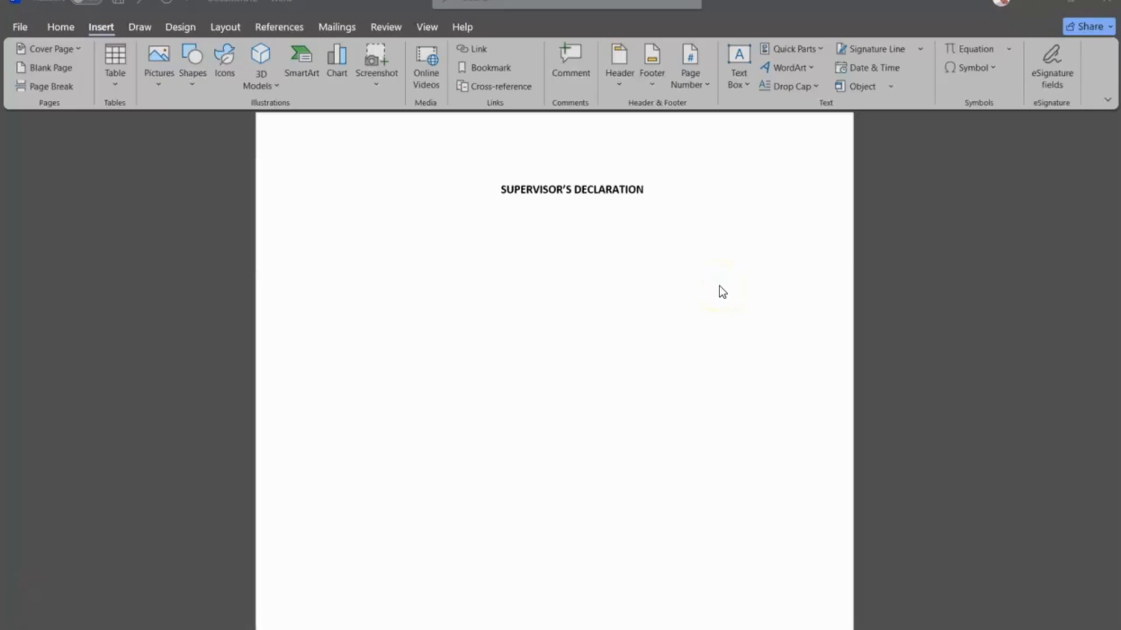
scroll(719, 286, down, 10)
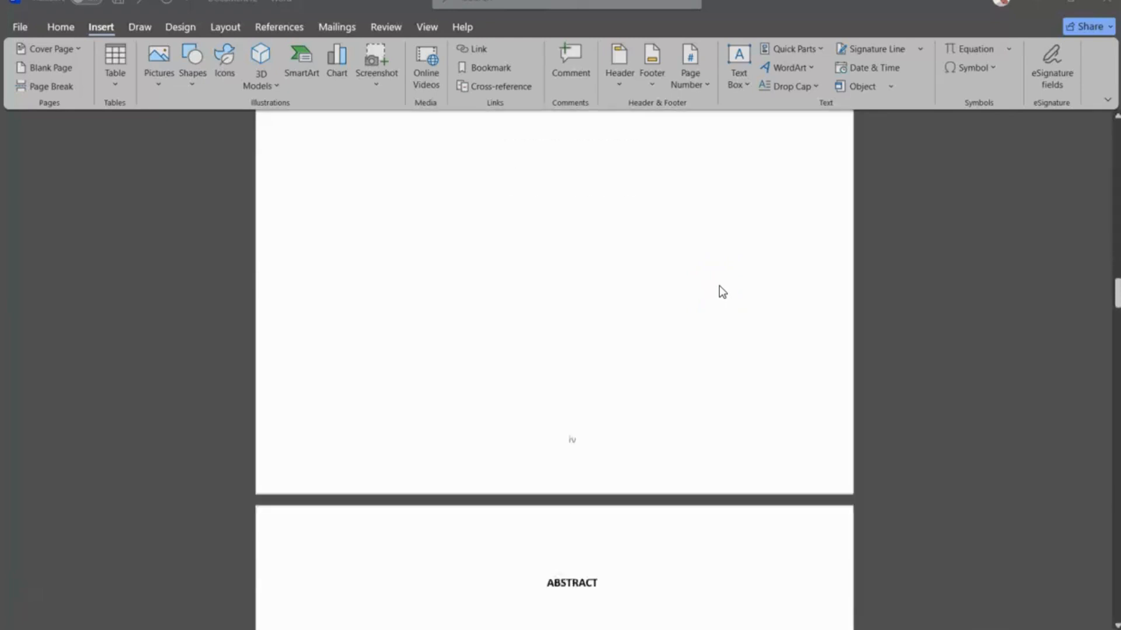
scroll(719, 285, down, 2)
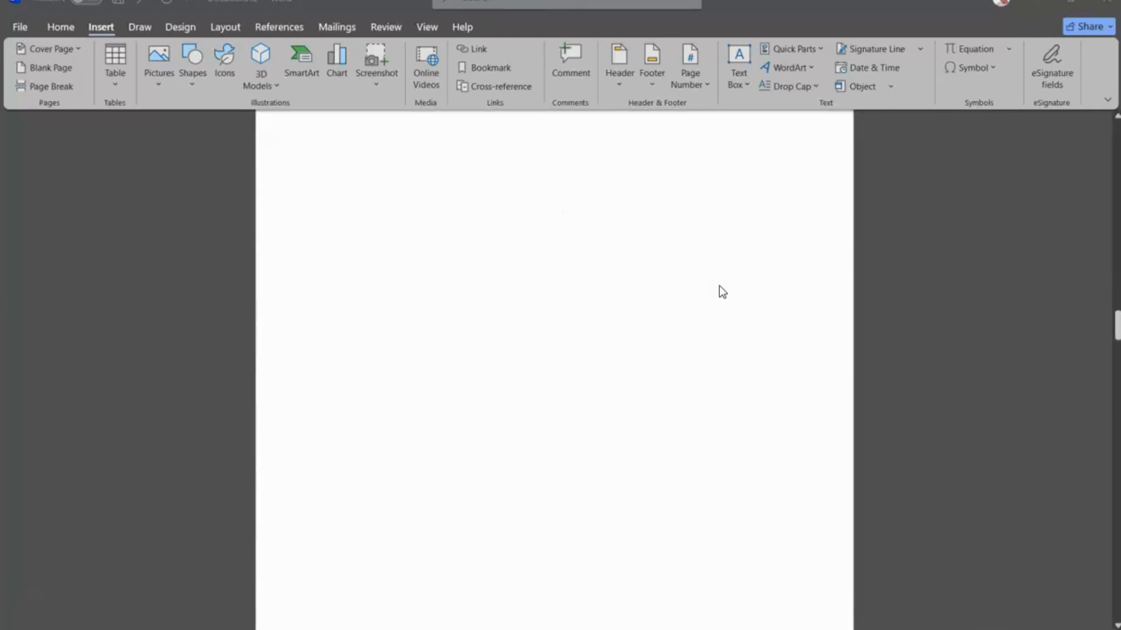
scroll(719, 285, down, 7)
scroll(719, 285, up, 10)
scroll(719, 286, up, 3)
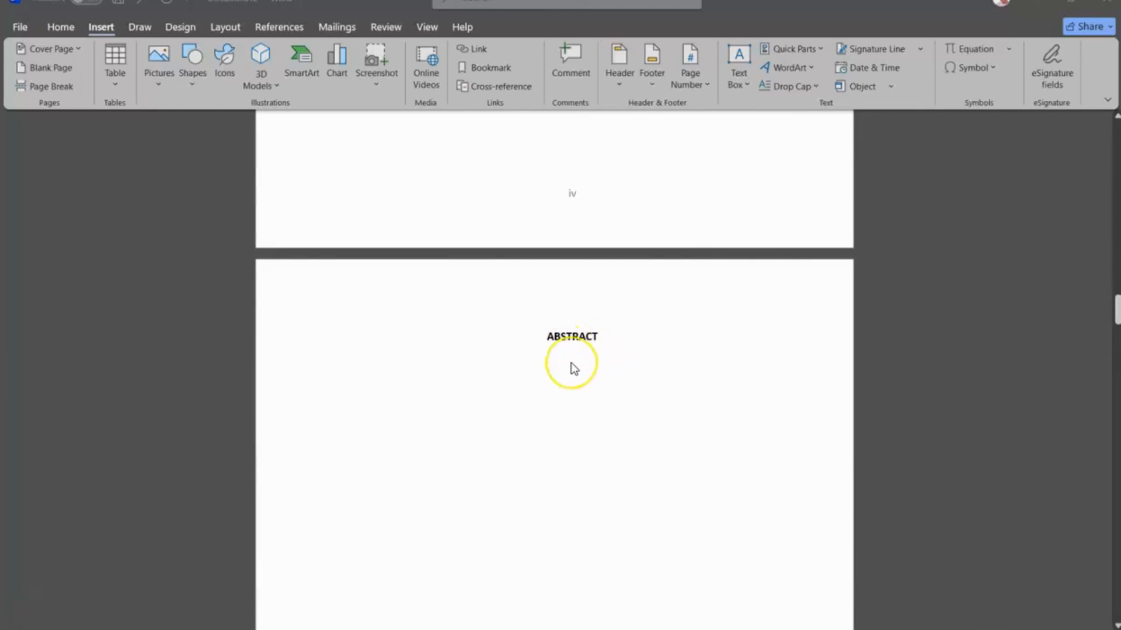
- Insert the built-in Automatic Table 2 table of contents directly below the ABSTRACT heading
click(541, 378)
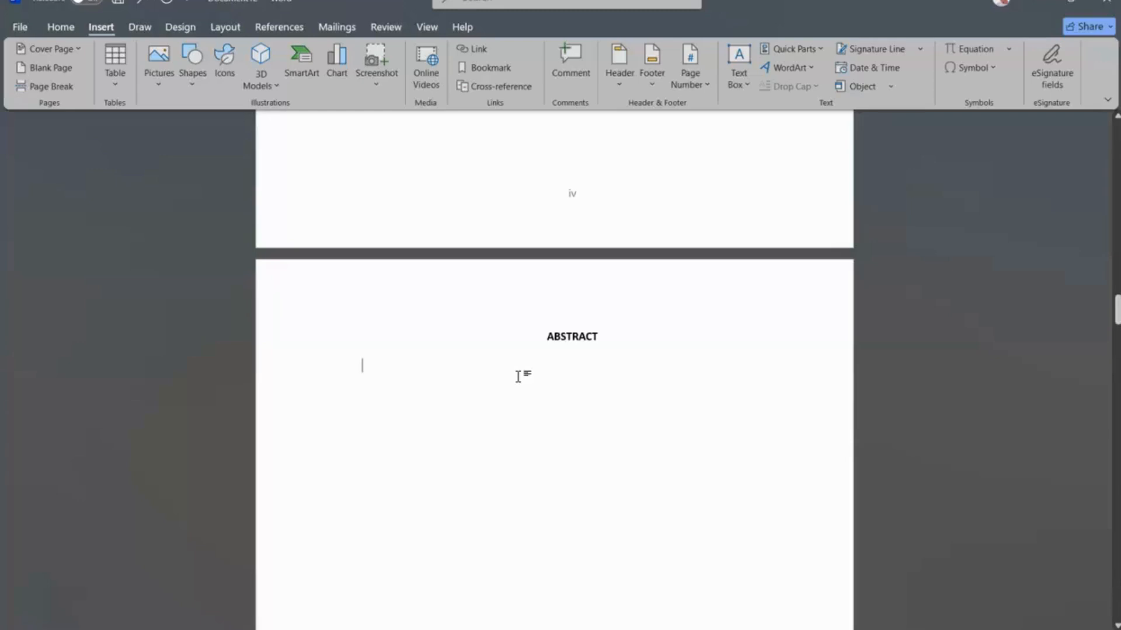
click(358, 306)
click(274, 26)
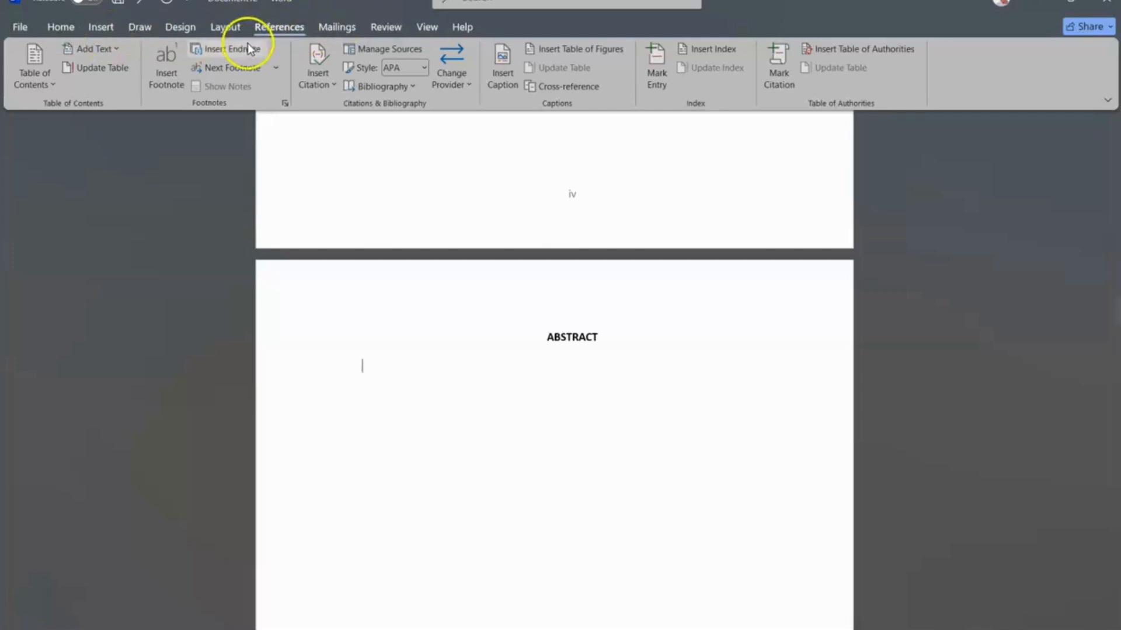
click(41, 82)
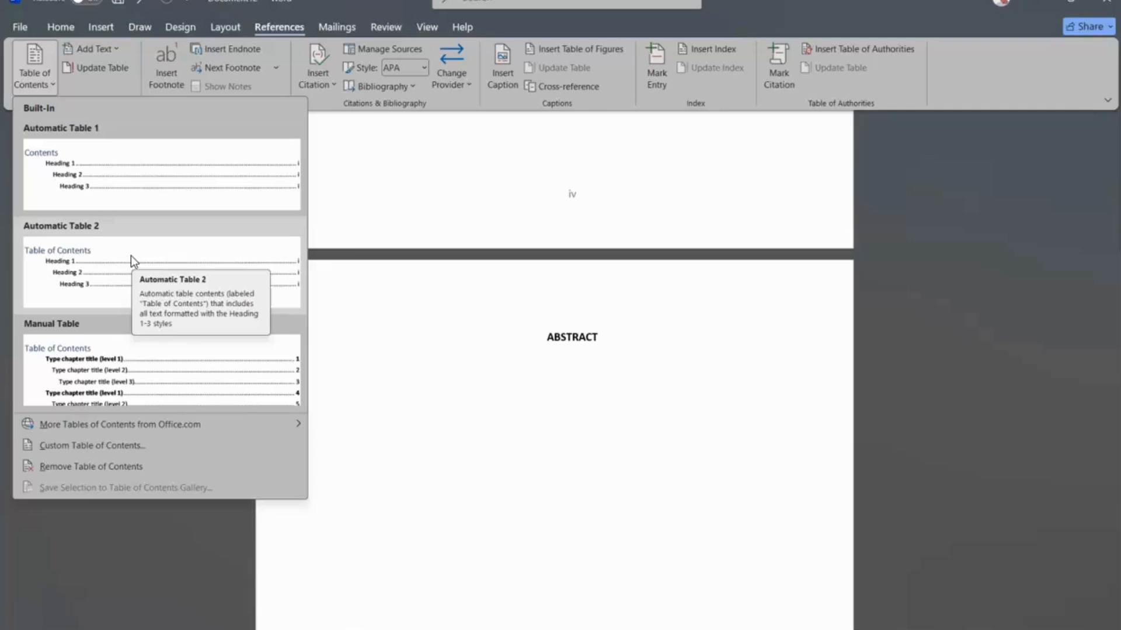
click(142, 267)
click(100, 262)
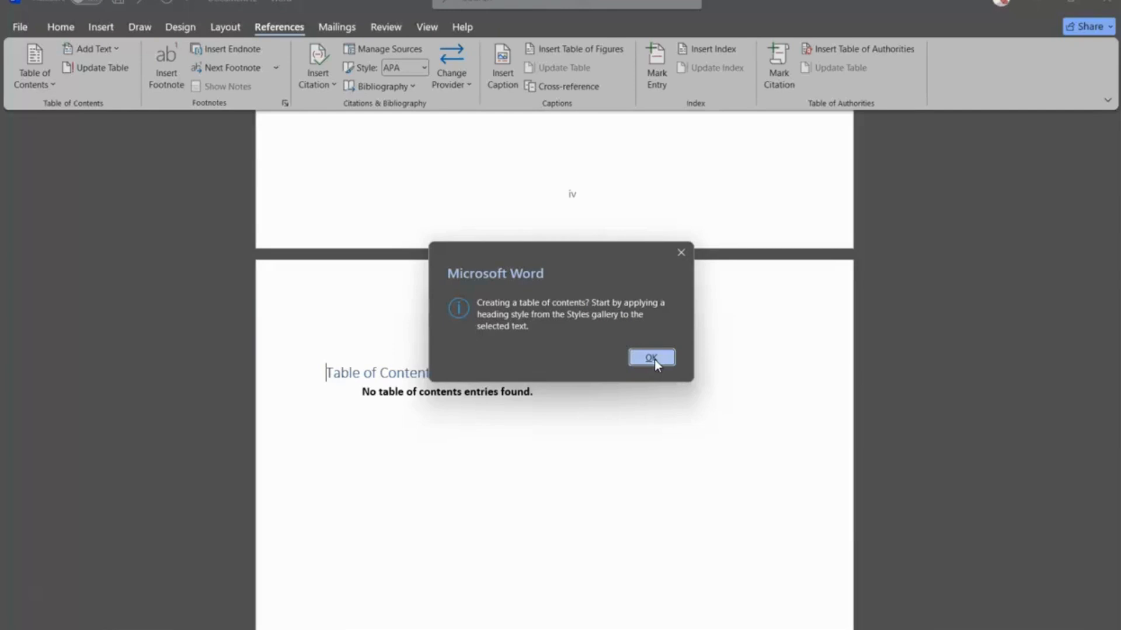
click(651, 357)
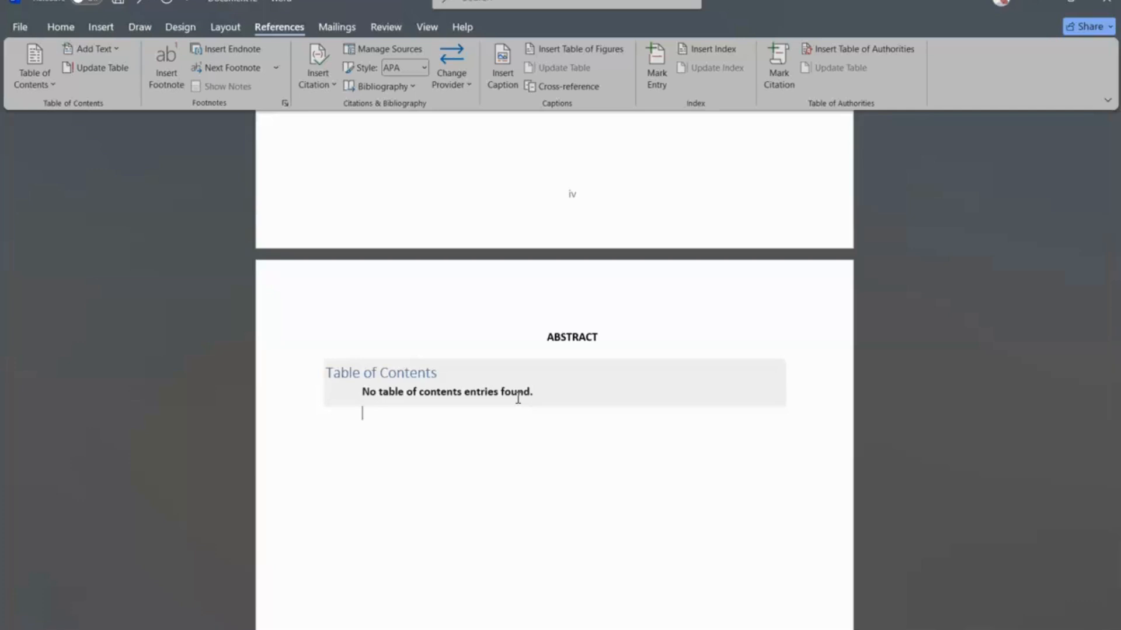
click(609, 328)
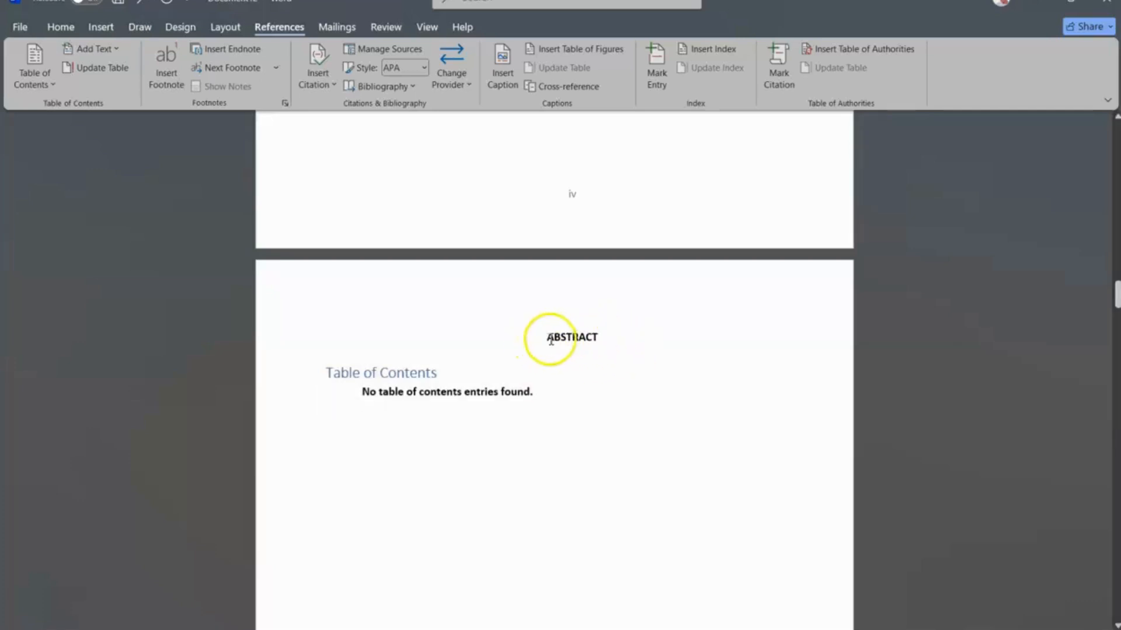
click(419, 395)
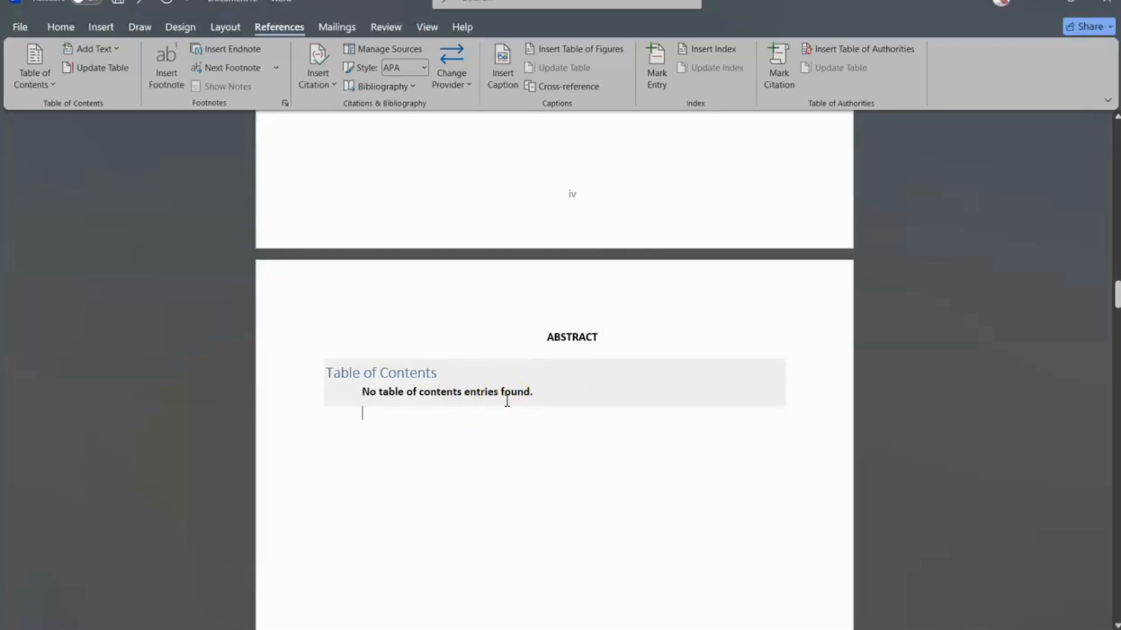
- Examine the CHAPTER ONE: INTRODUCTION title and the numbered section headings beneath it
scroll(506, 401, down, 15)
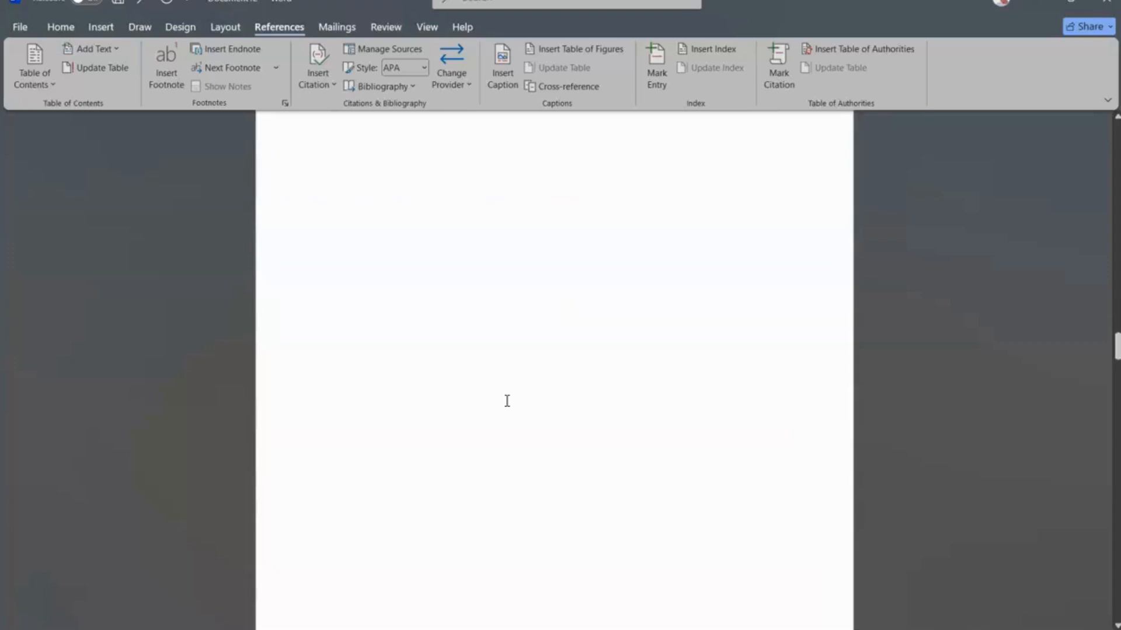
scroll(506, 401, down, 5)
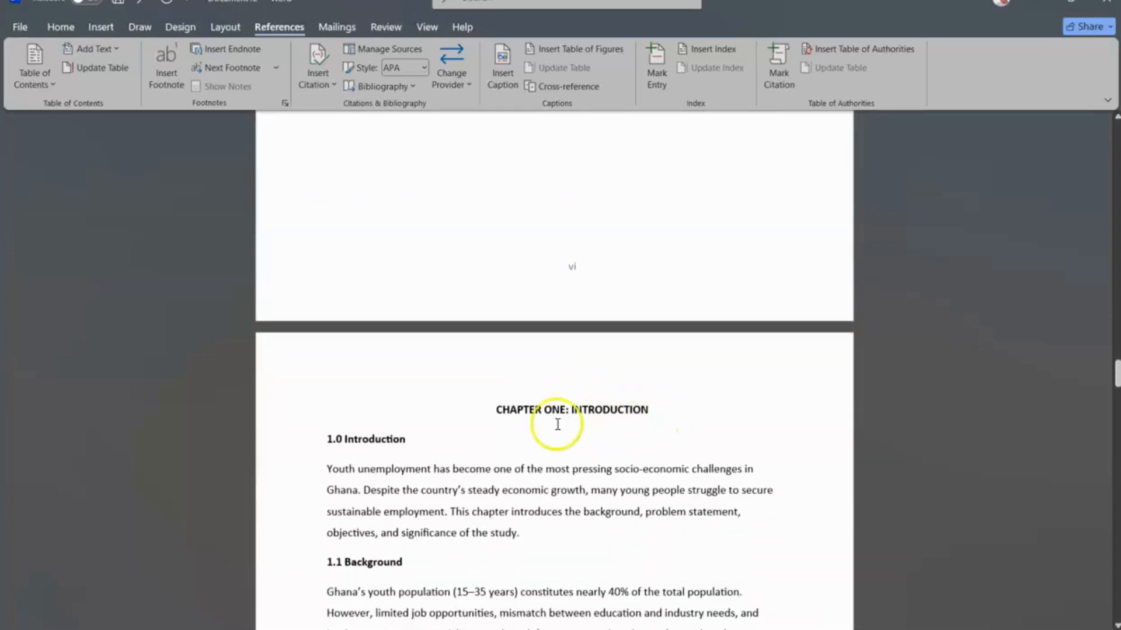
drag(494, 410, 667, 406)
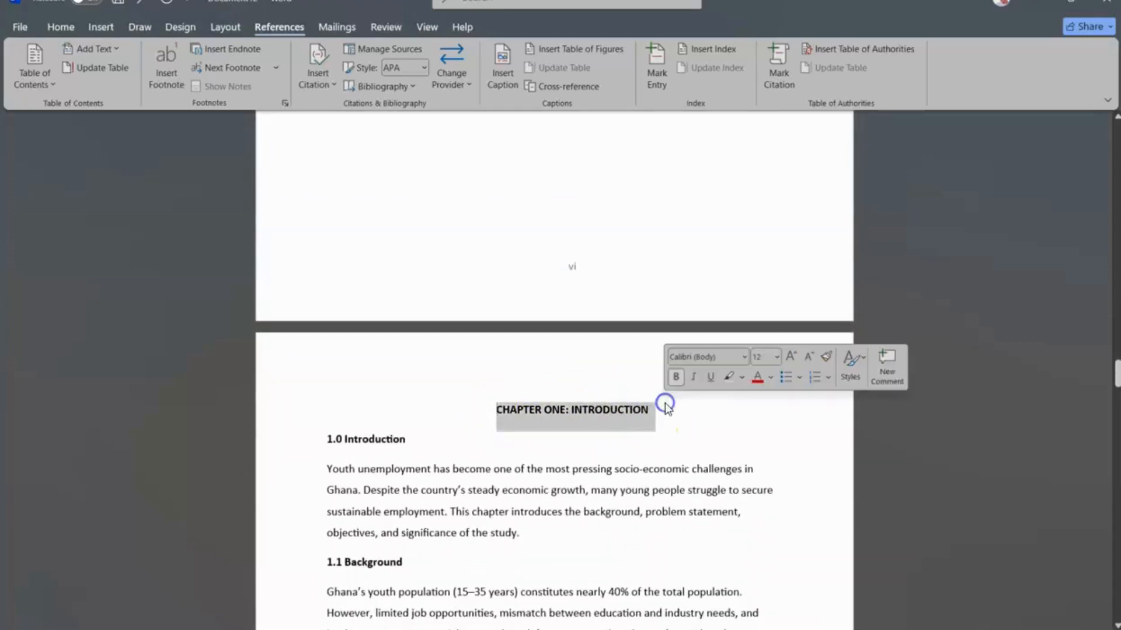
scroll(370, 519, down, 1)
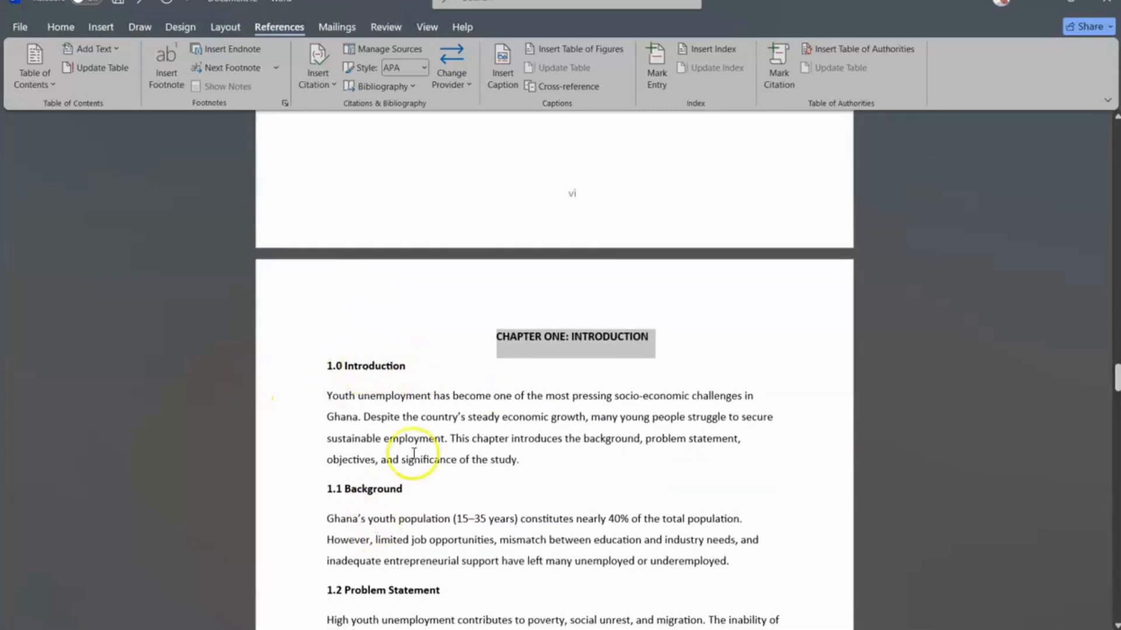
scroll(296, 513, down, 2)
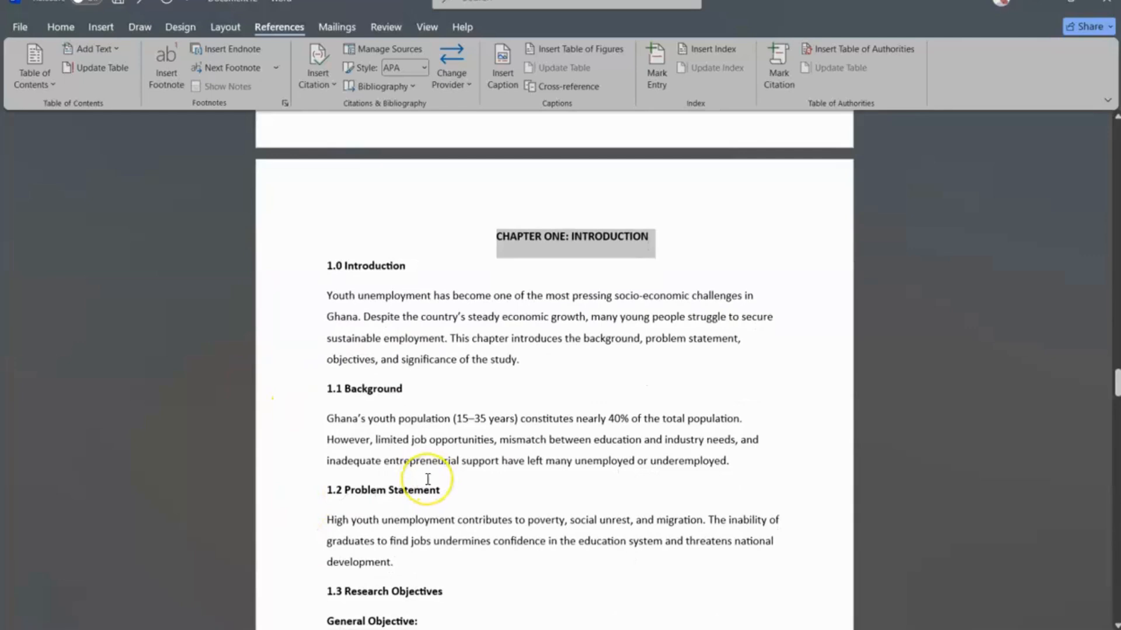
scroll(428, 479, up, 2)
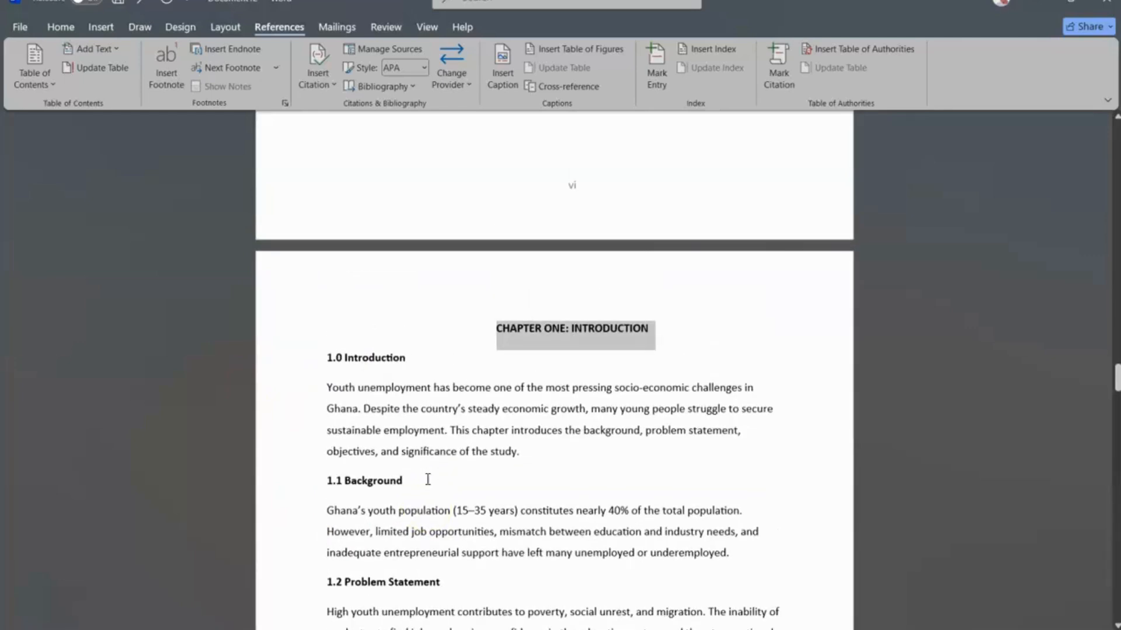
click(689, 341)
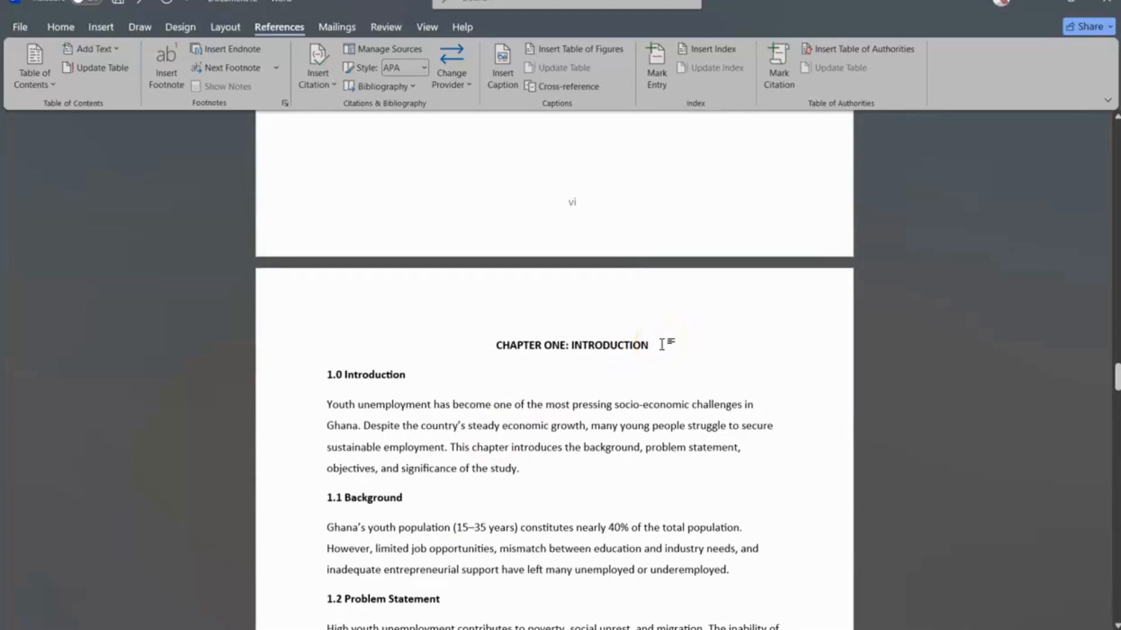
click(662, 344)
- Apply the Heading 1 style to the title CHAPTER ONE: INTRODUCTION
drag(657, 344, 486, 348)
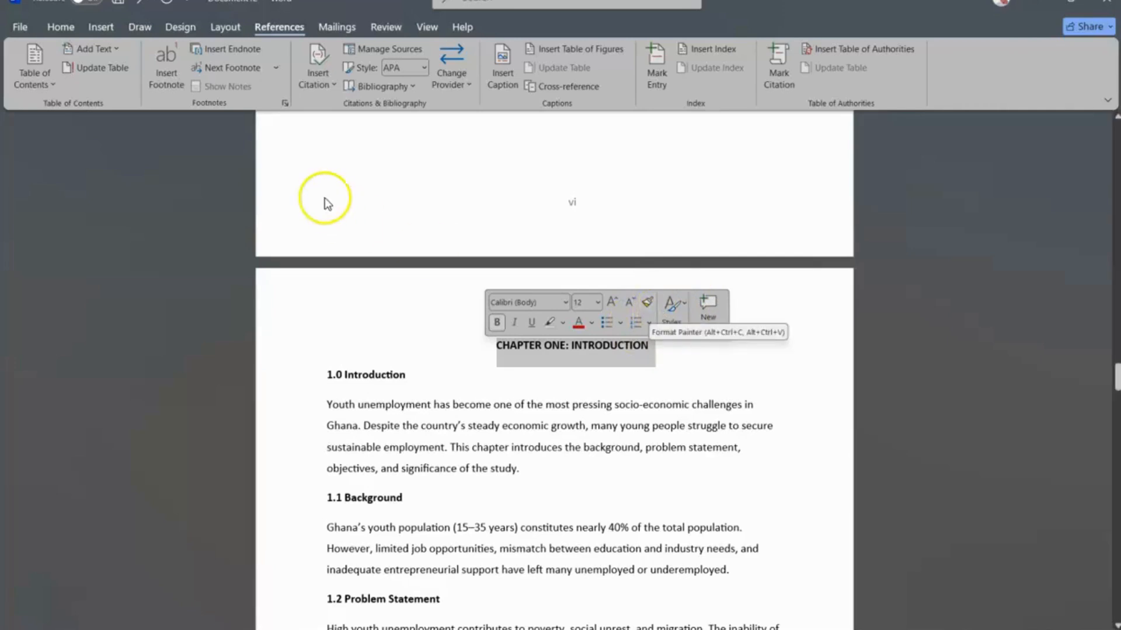
click(52, 27)
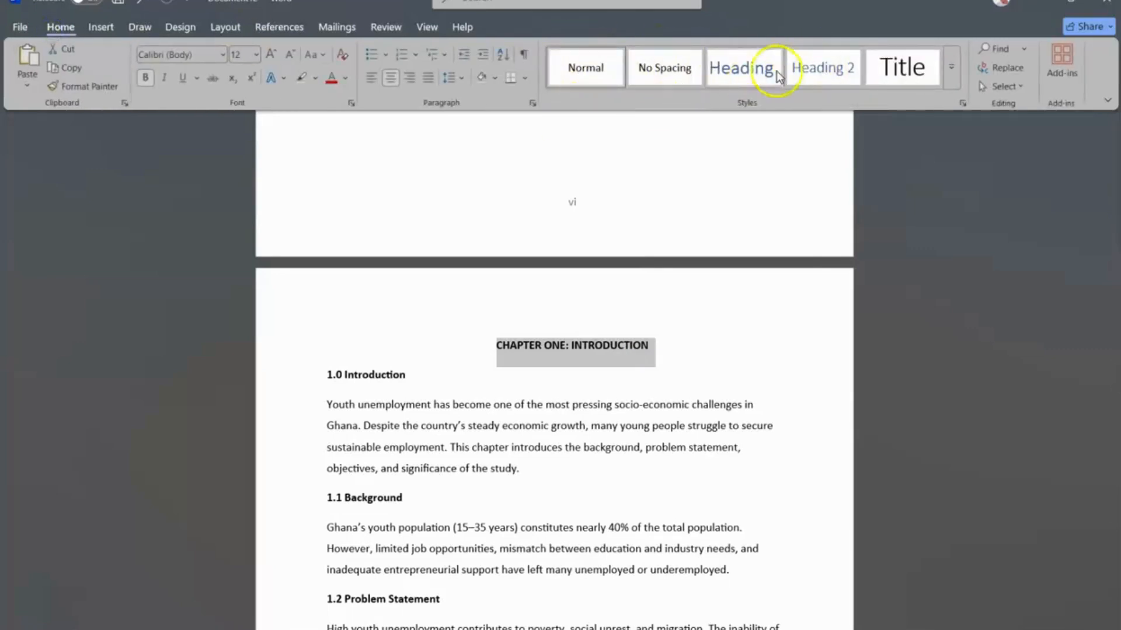
click(952, 68)
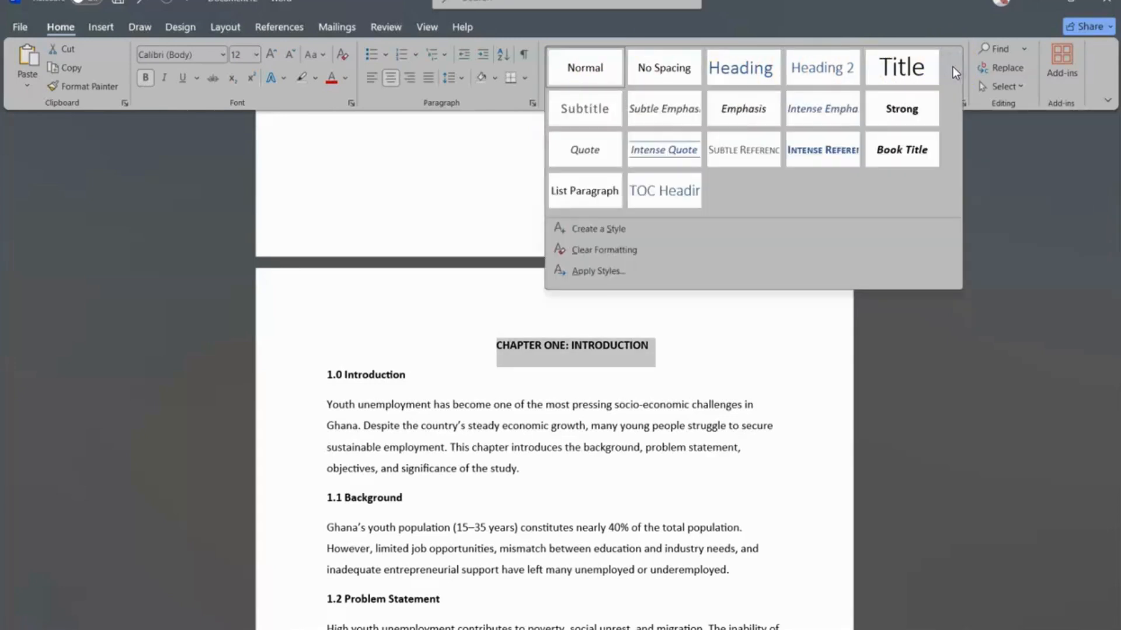
click(752, 73)
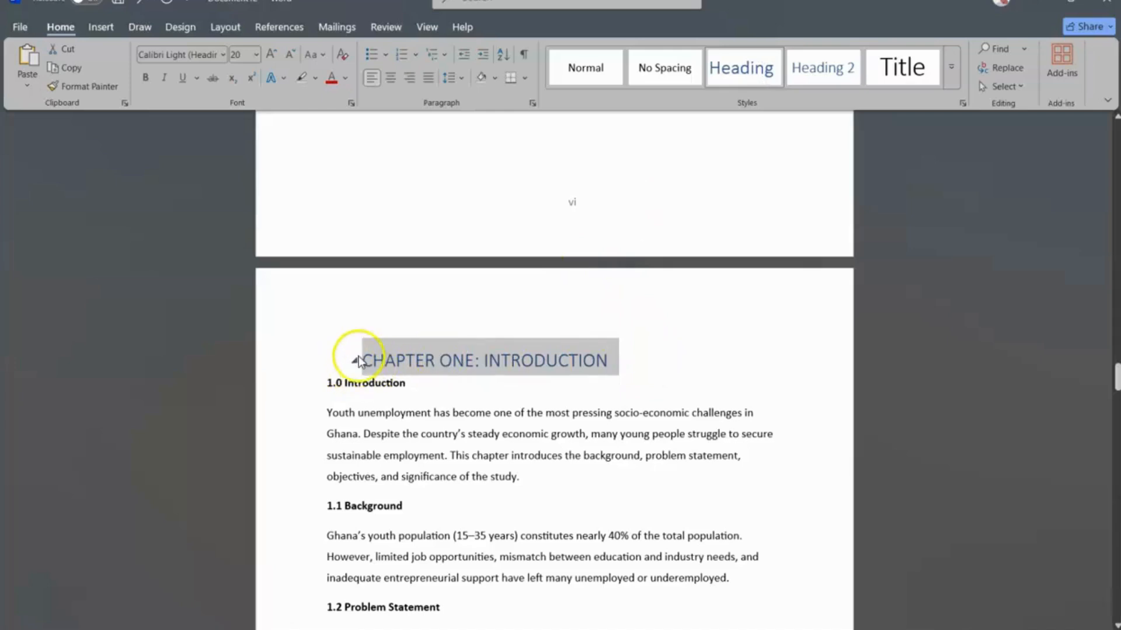
click(658, 362)
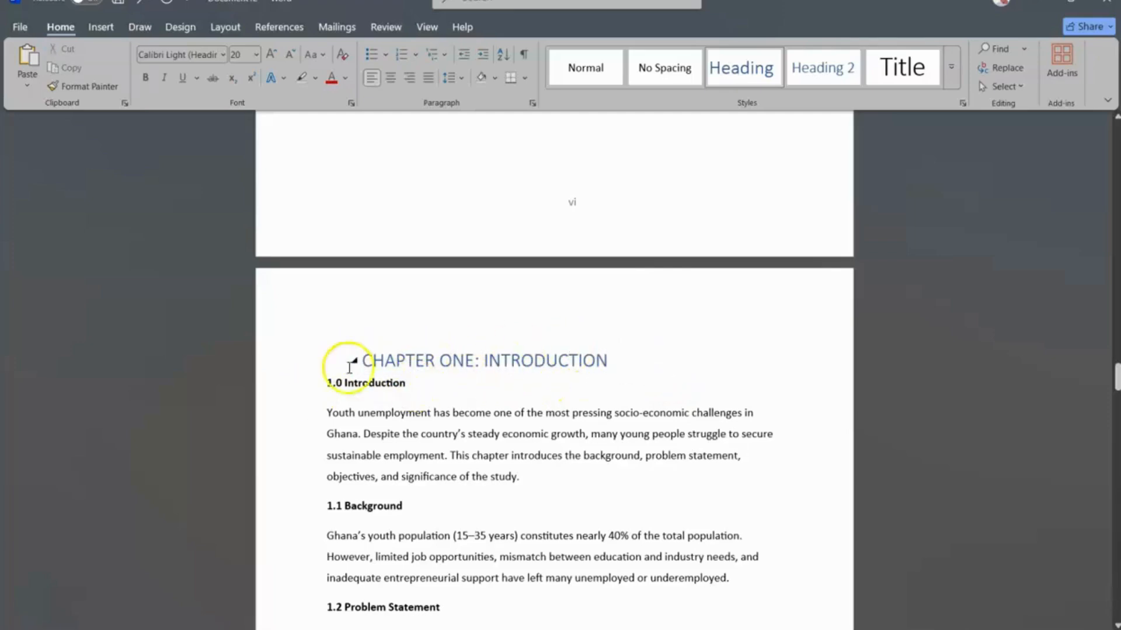
- Apply the Heading 1 style to the title CHAPTER TWO: LITERATURE REVIEW
scroll(578, 362, down, 7)
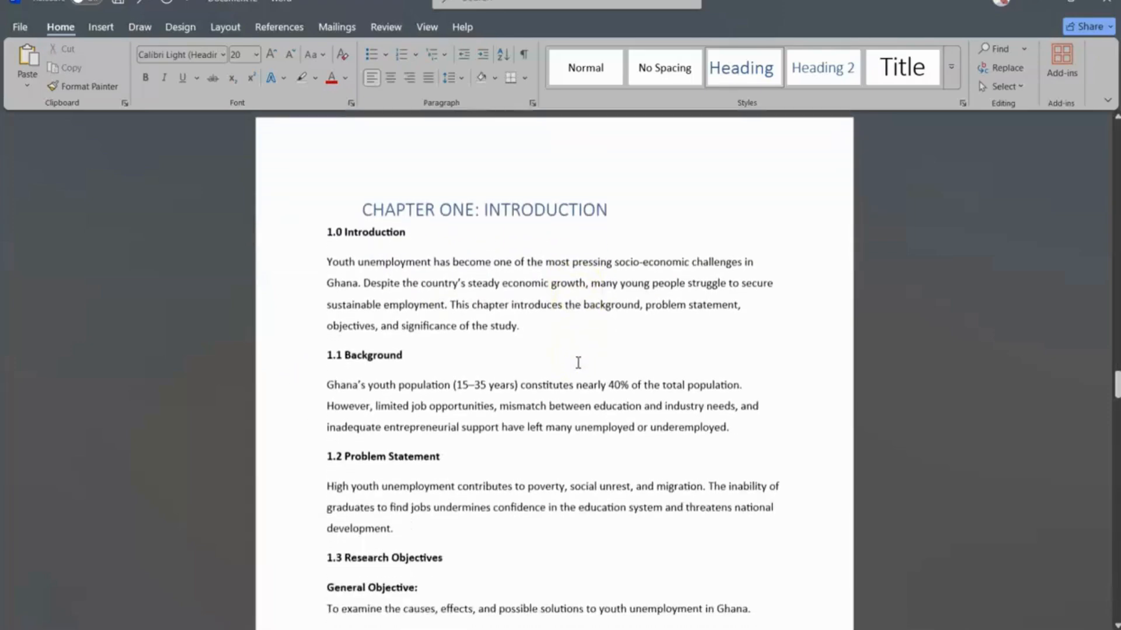
scroll(578, 363, down, 10)
scroll(578, 362, up, 4)
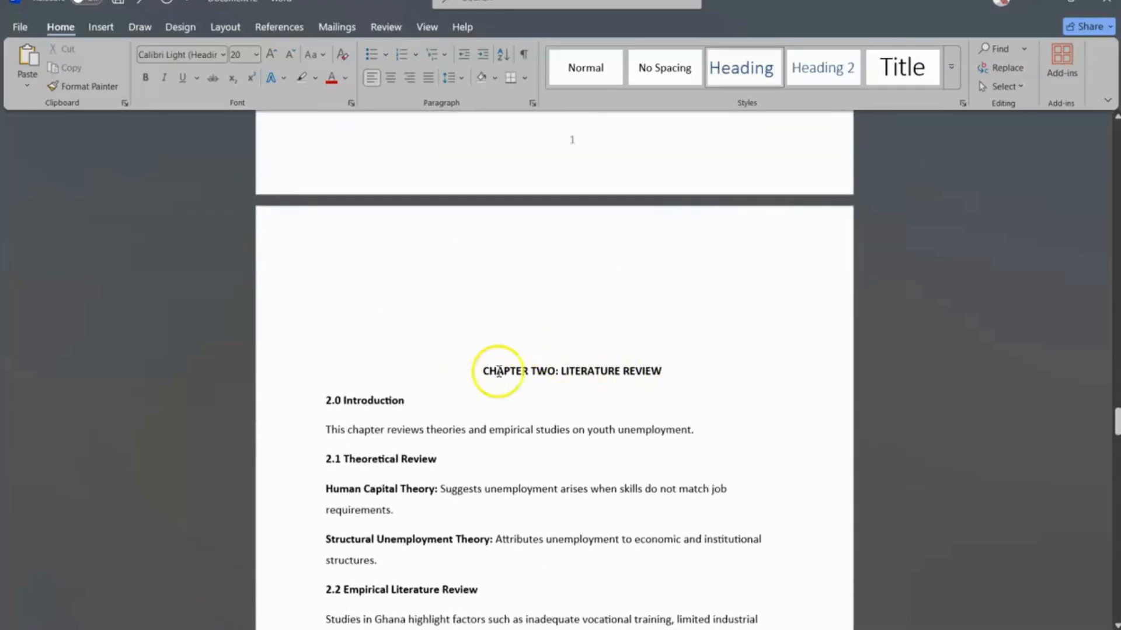
drag(667, 368, 476, 385)
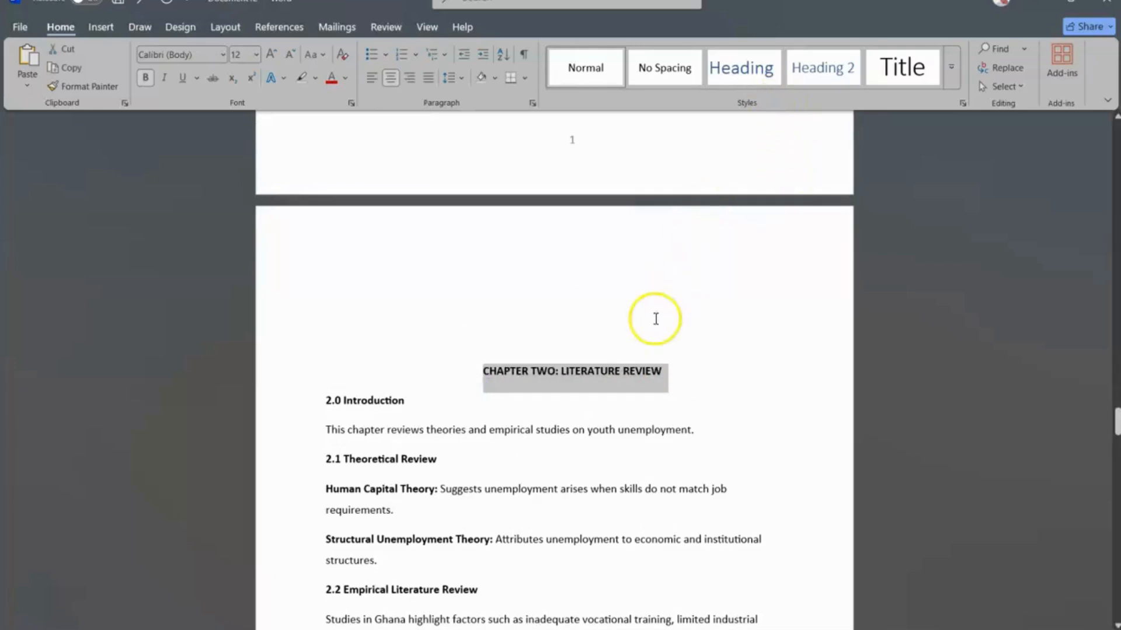
click(750, 73)
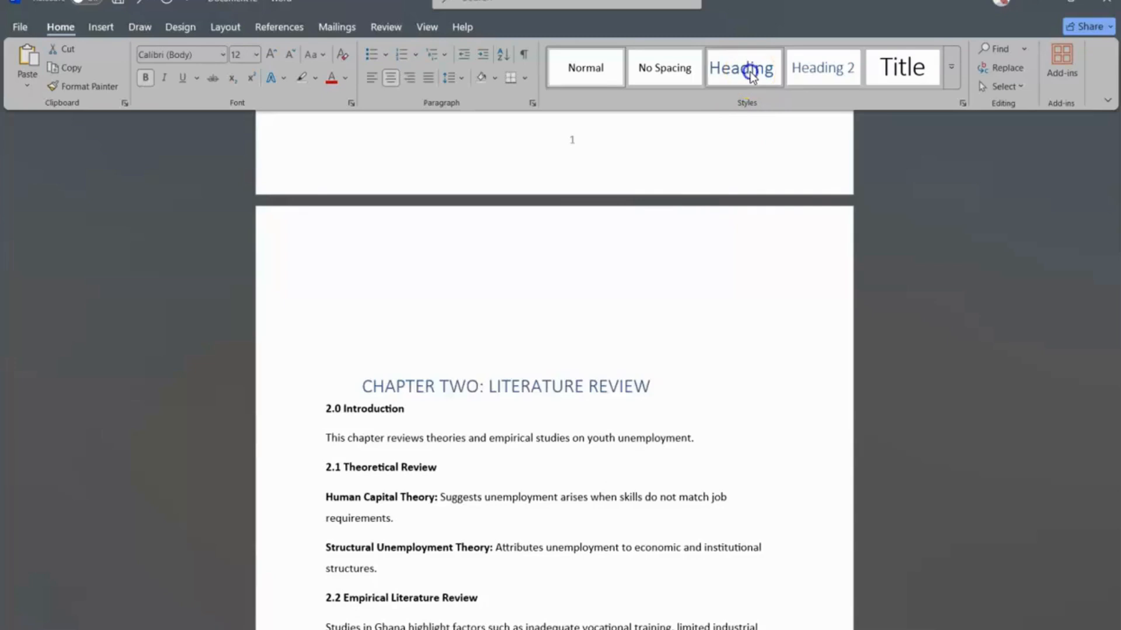
- Select the title CHAPTER THREE: RESEARCH METHODOLOGY
scroll(502, 391, down, 10)
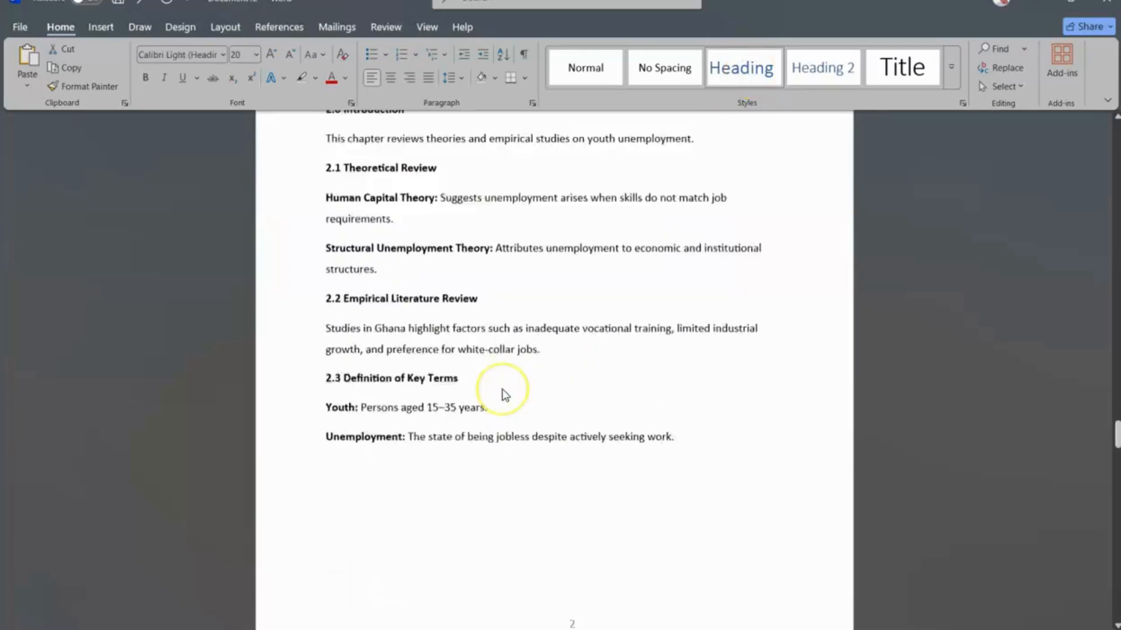
scroll(505, 395, down, 2)
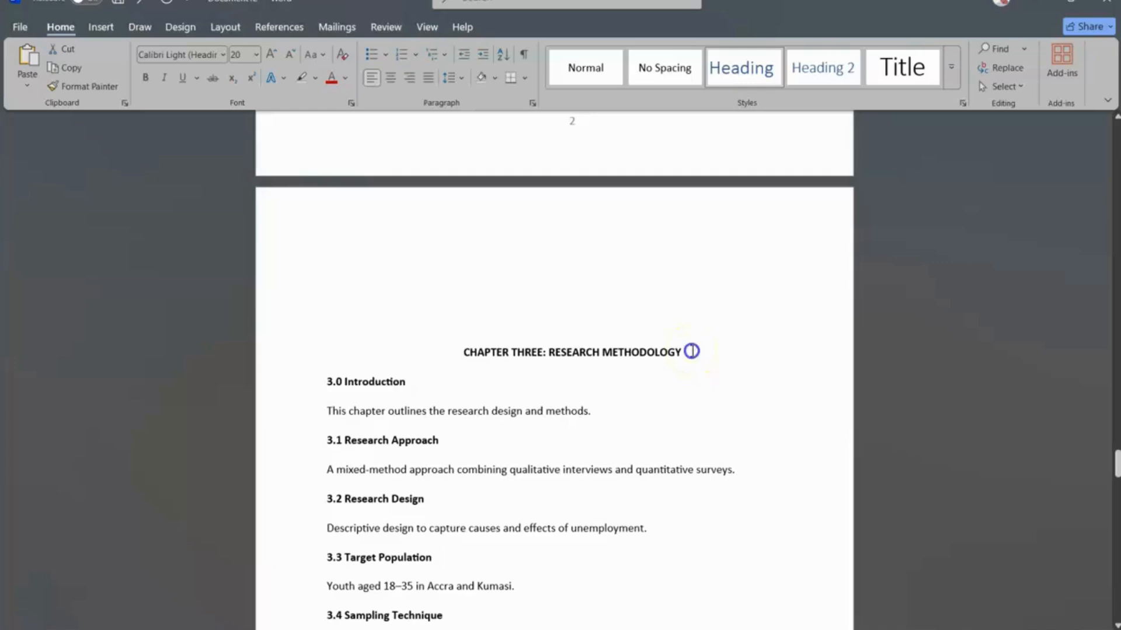
drag(691, 351, 411, 344)
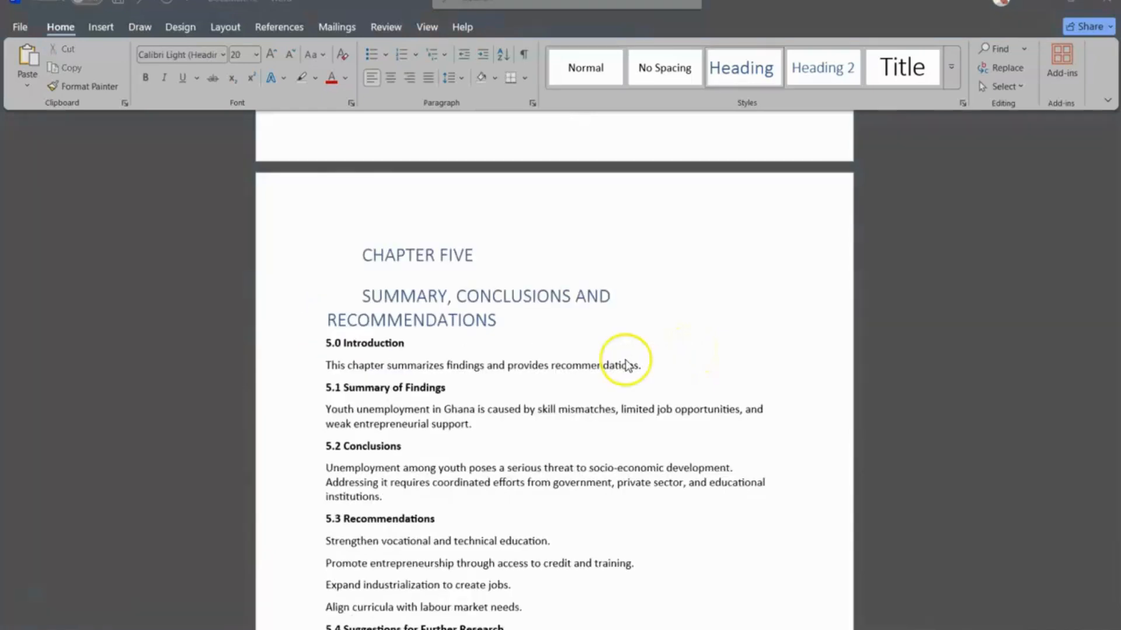
- Center the title CHAPTER THREE: RESEARCH METHODOLOGY on its page
scroll(626, 363, up, 2)
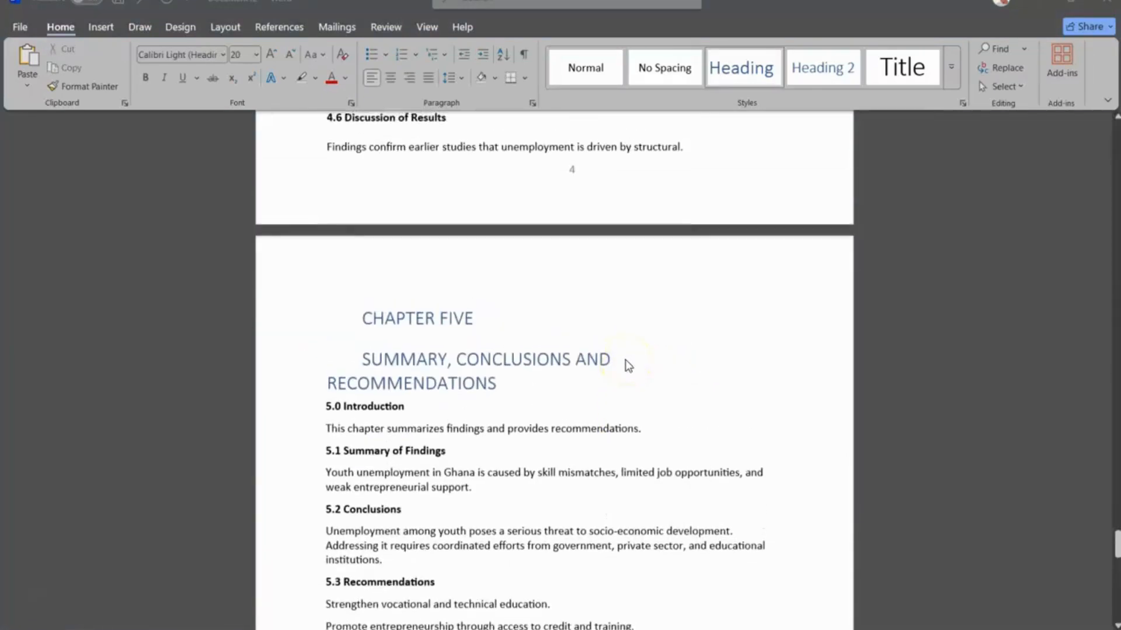
scroll(625, 361, up, 3)
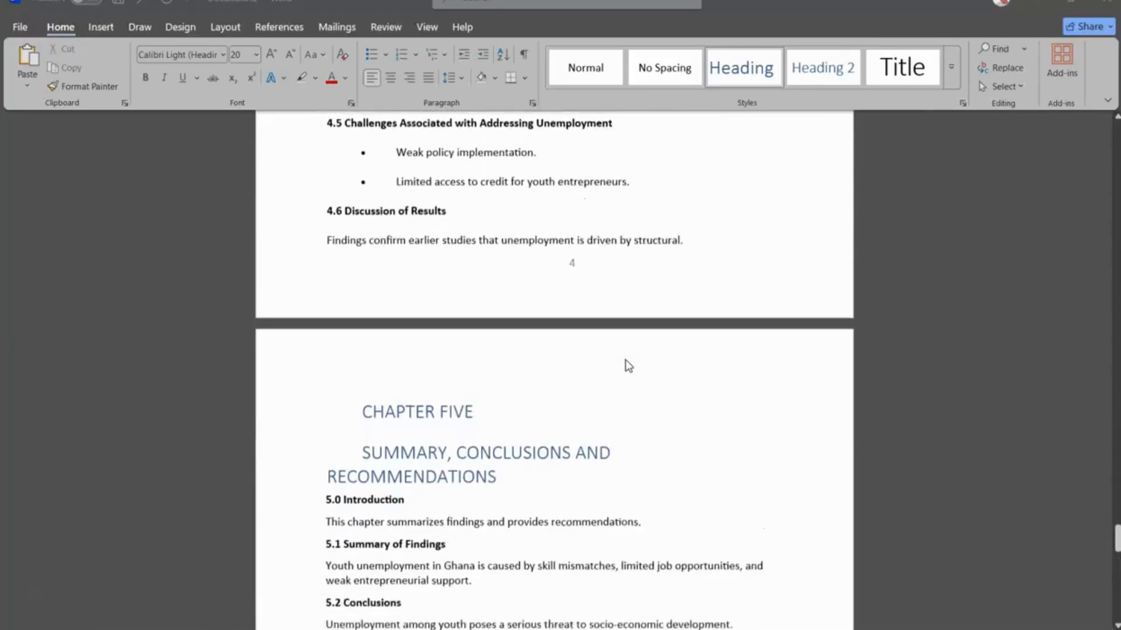
scroll(625, 359, down, 2)
scroll(626, 359, up, 2)
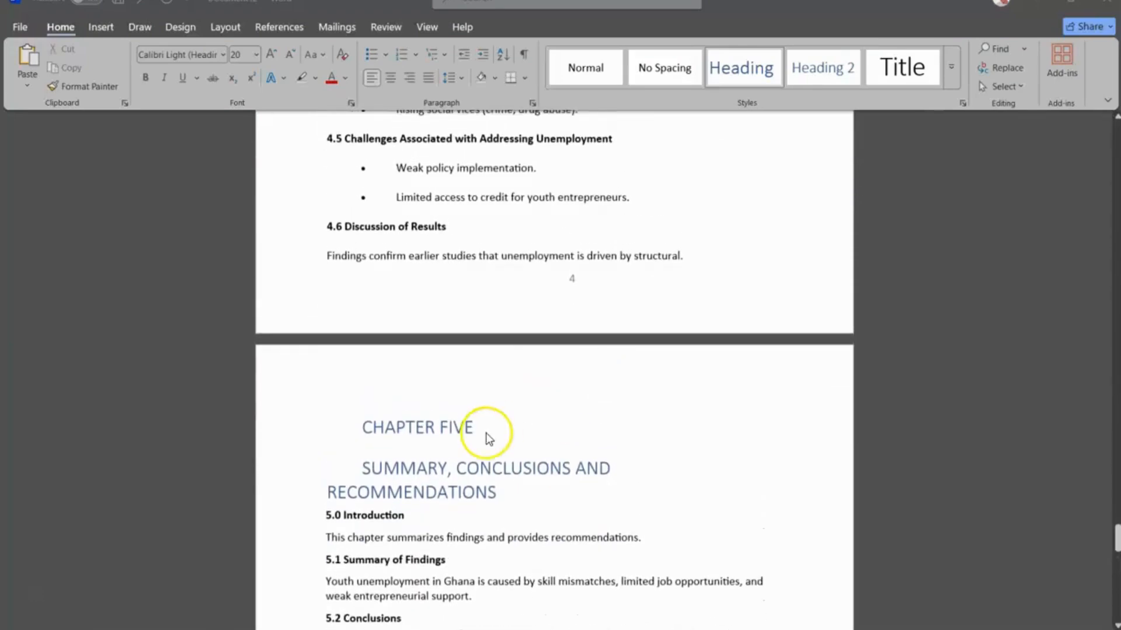
scroll(489, 439, up, 15)
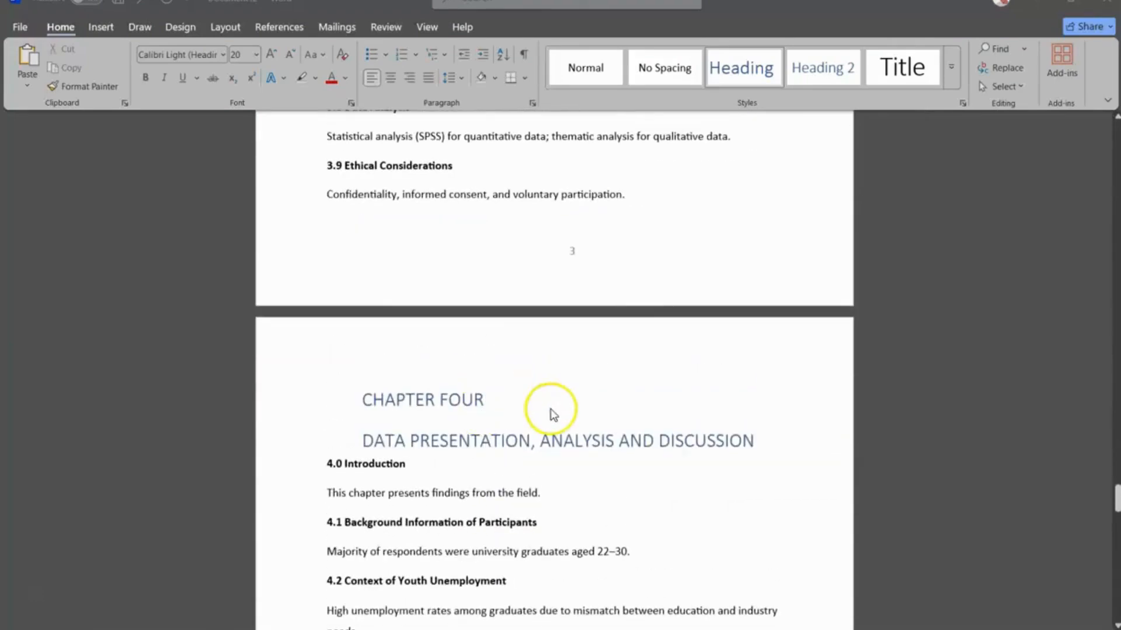
scroll(551, 409, up, 14)
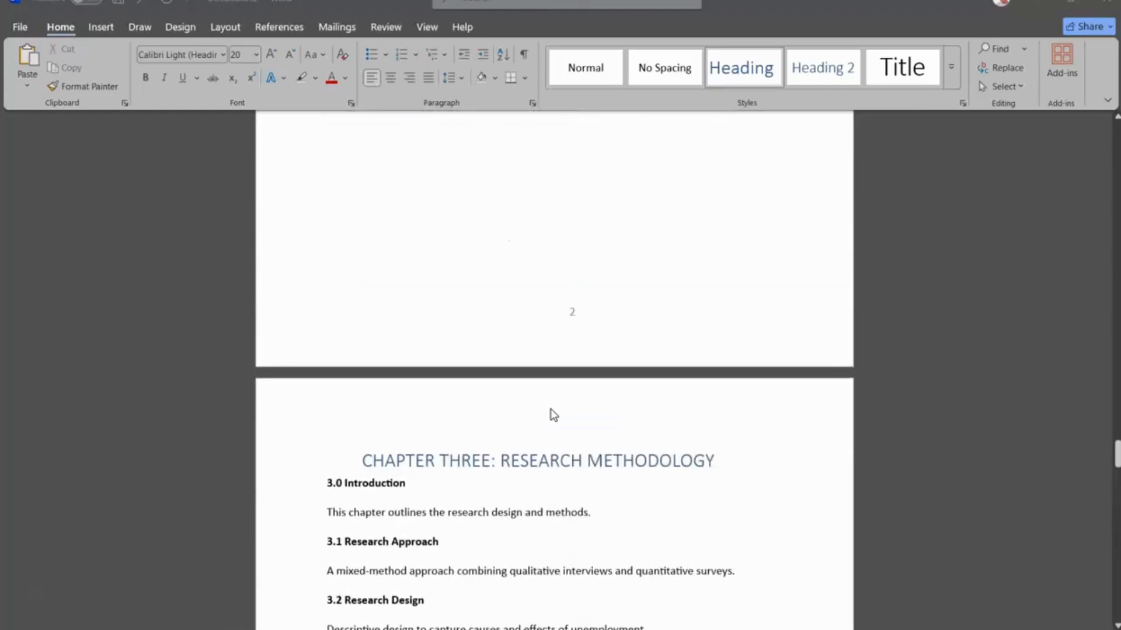
scroll(551, 408, up, 15)
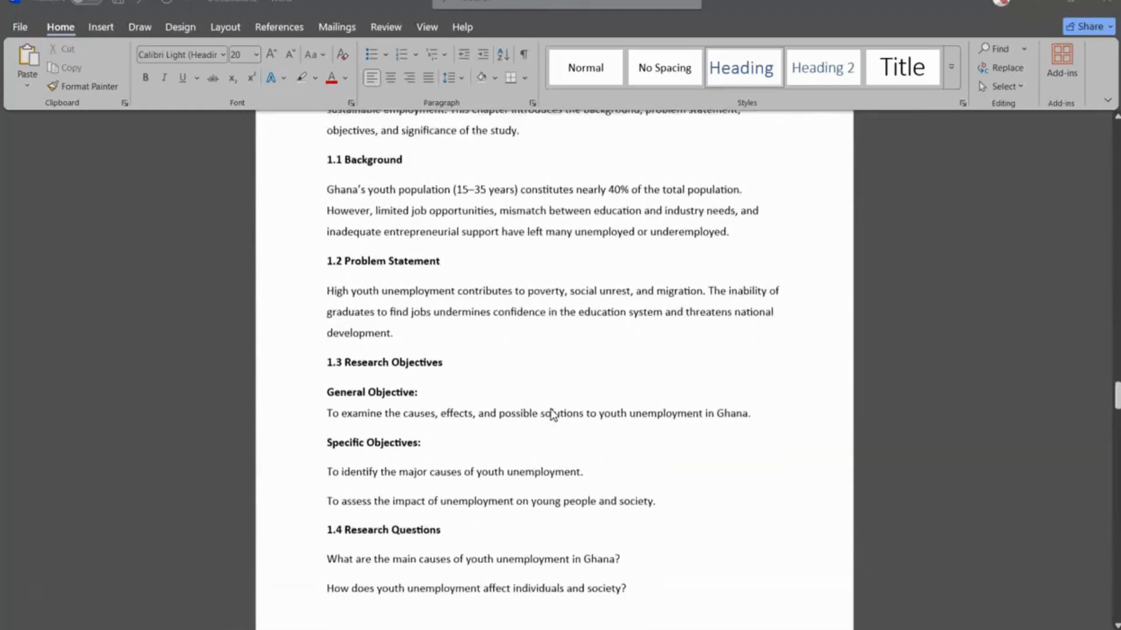
scroll(551, 414, down, 15)
click(708, 345)
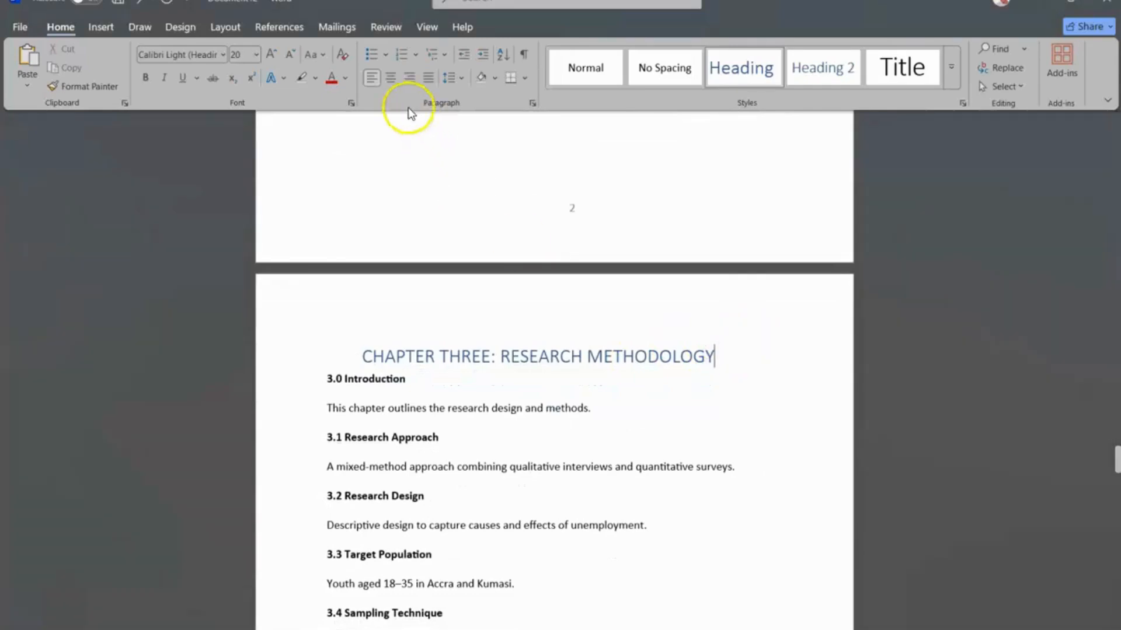
click(389, 78)
- Center both title lines of chapter four, CHAPTER FOUR and DATA PRESENTATION, ANALYSIS AND DISCUSSION
scroll(533, 490, down, 12)
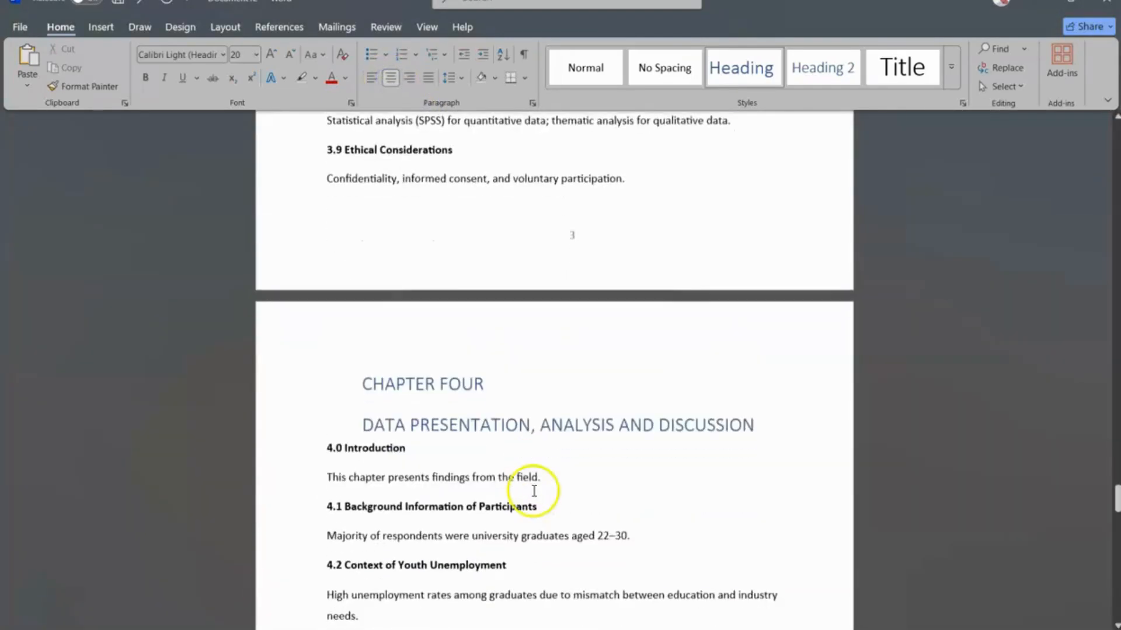
click(745, 416)
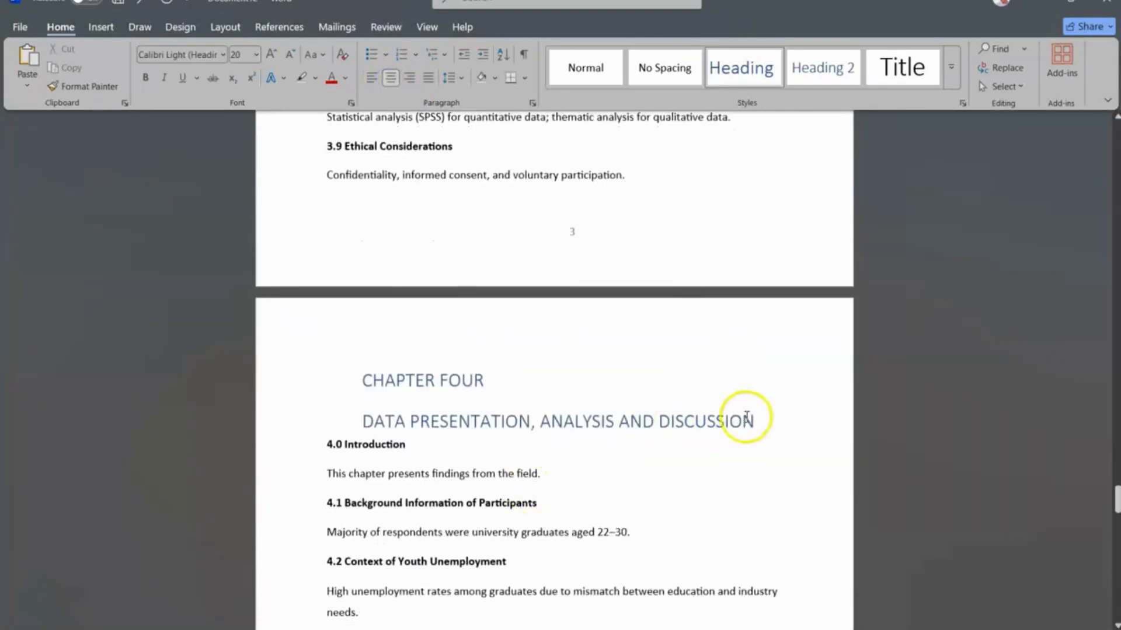
click(391, 78)
click(491, 378)
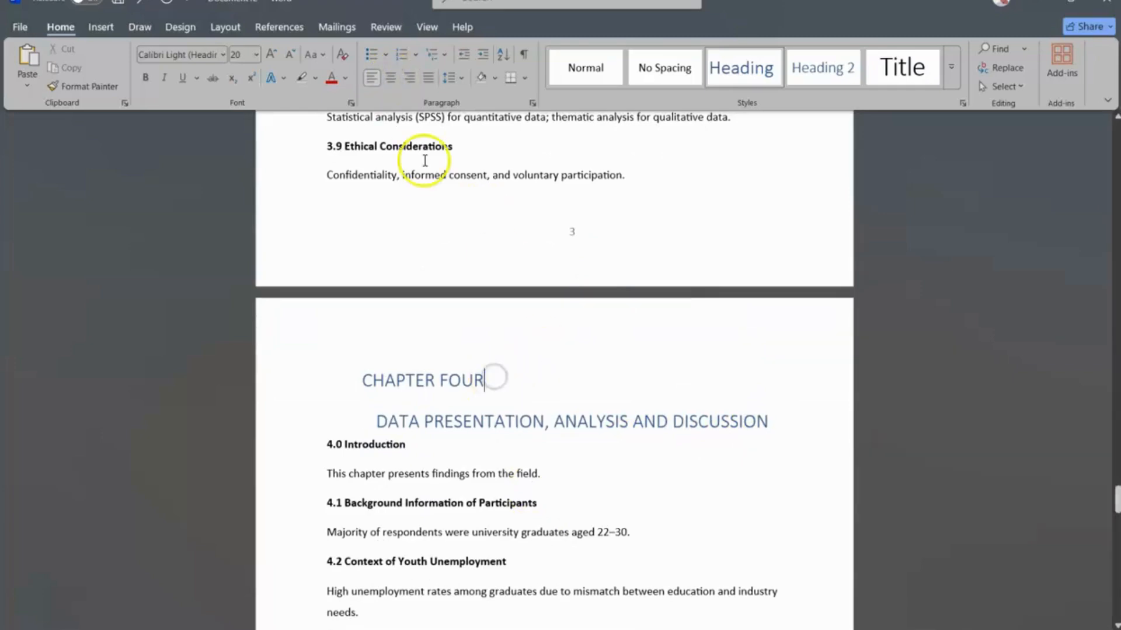
click(392, 77)
- Center both titles of chapter five, CHAPTER FIVE and SUMMARY, CONCLUSIONS AND RECOMMENDATIONS
scroll(532, 326, down, 15)
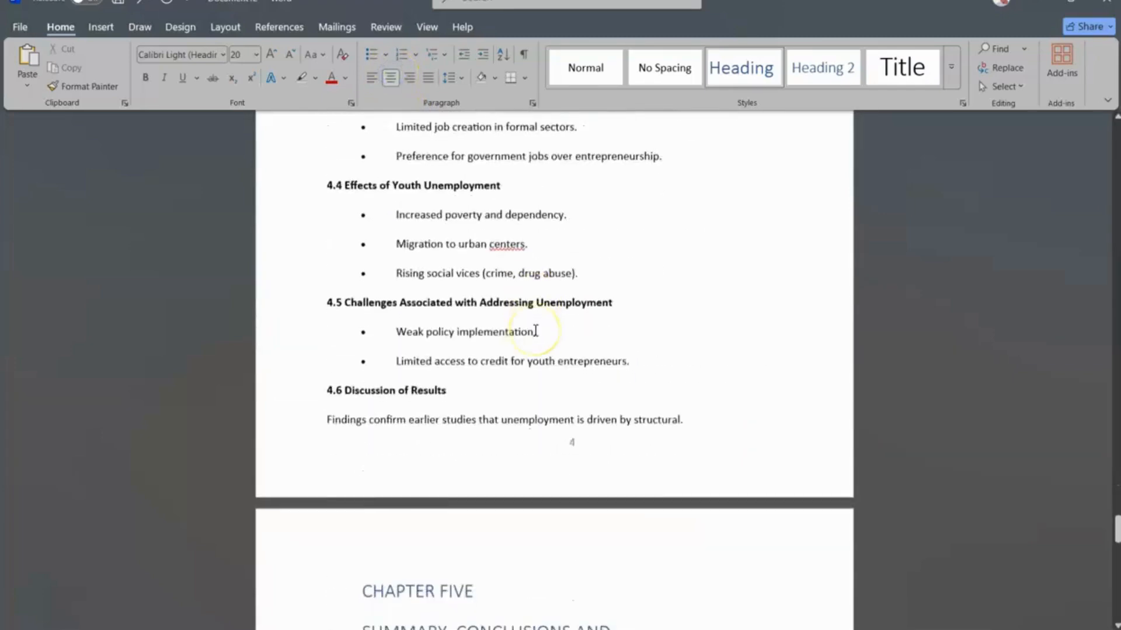
click(496, 289)
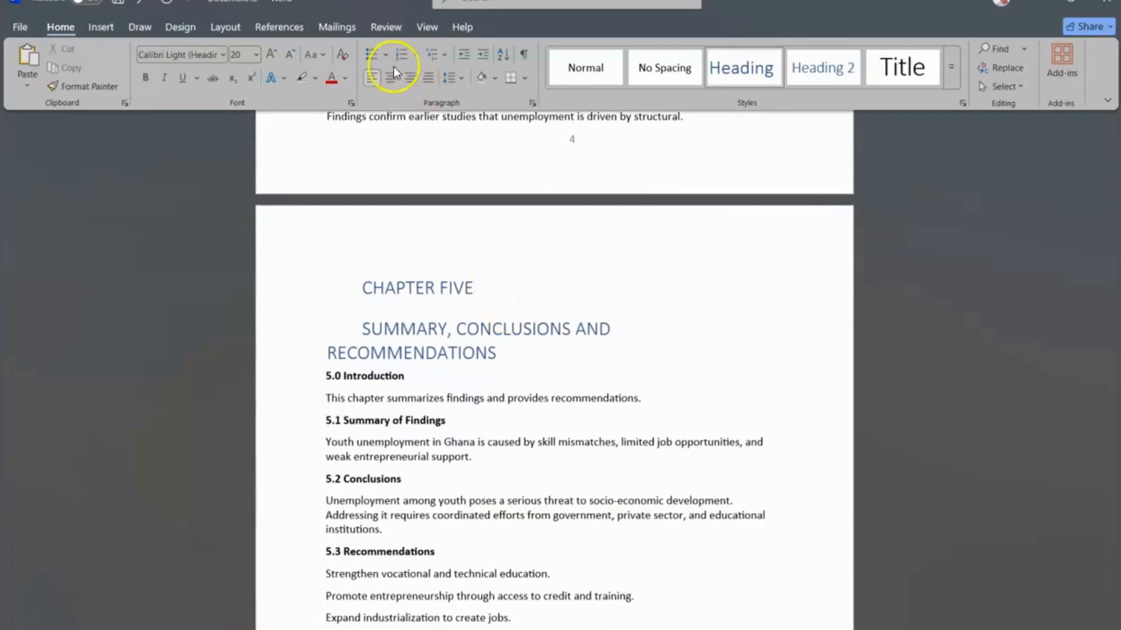
click(391, 78)
click(628, 330)
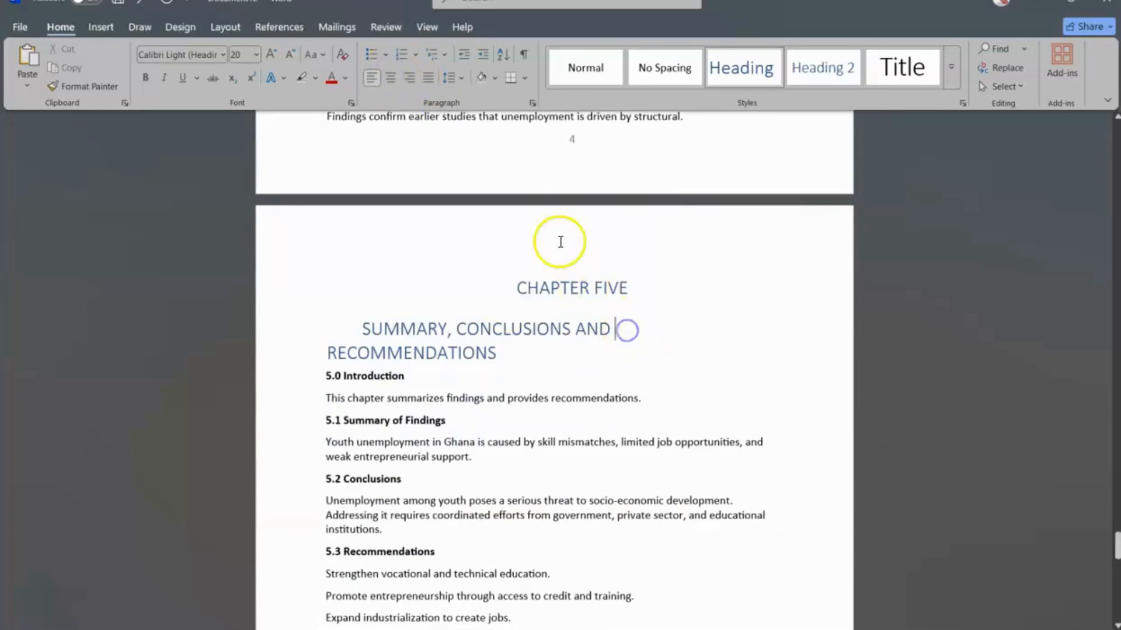
click(390, 78)
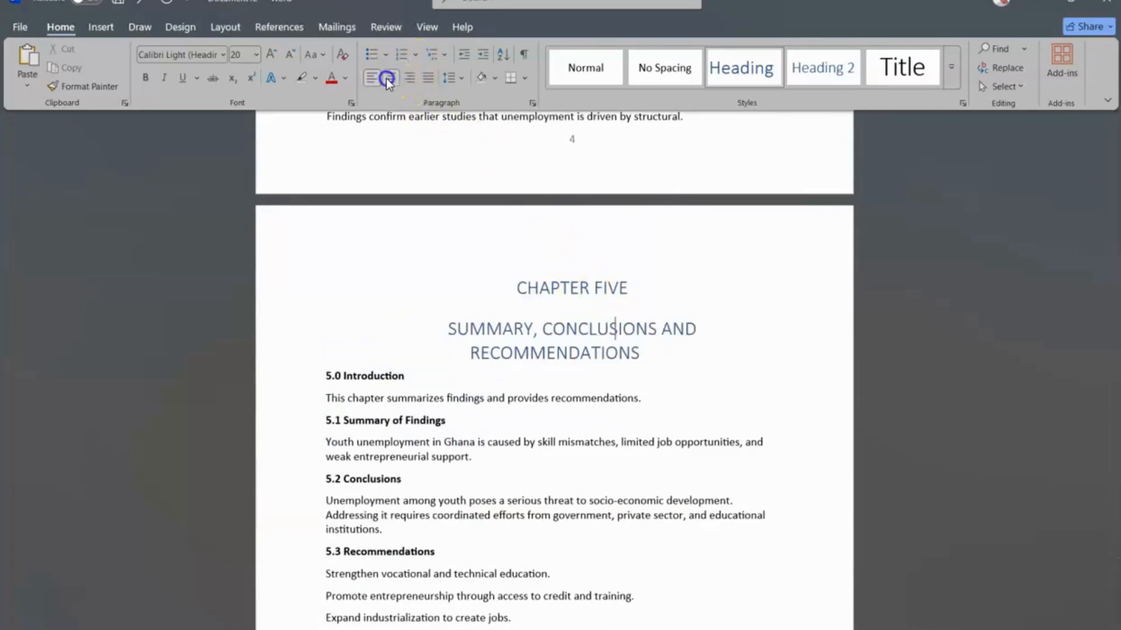
- Update the table of contents on the ABSTRACT page so it lists the styled chapter titles
scroll(526, 195, up, 3)
scroll(526, 194, up, 20)
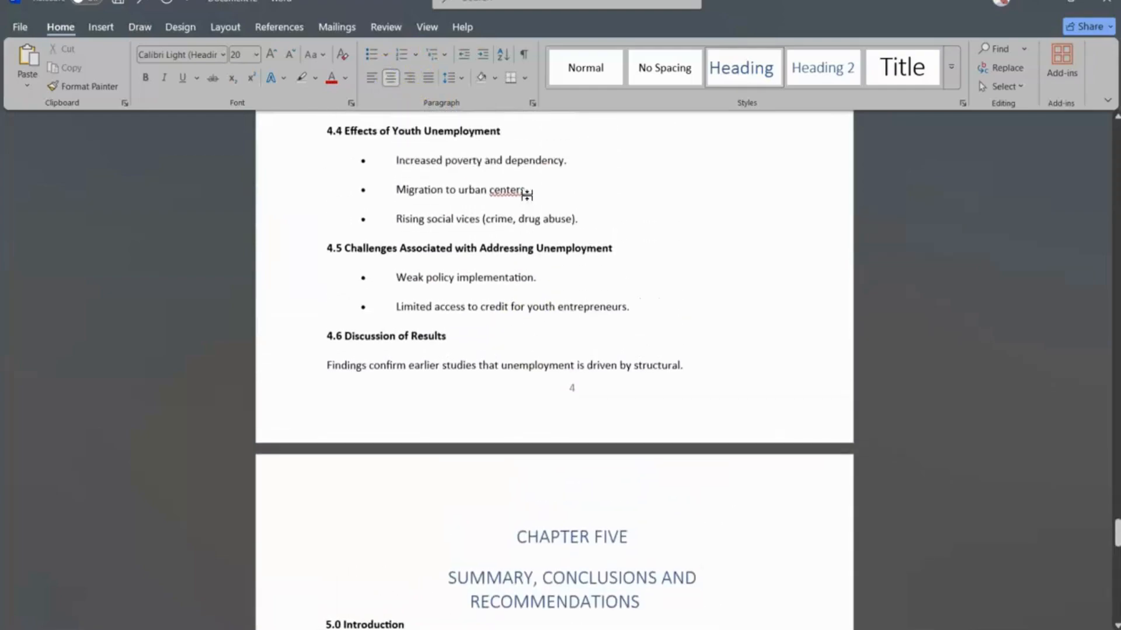
scroll(528, 195, up, 20)
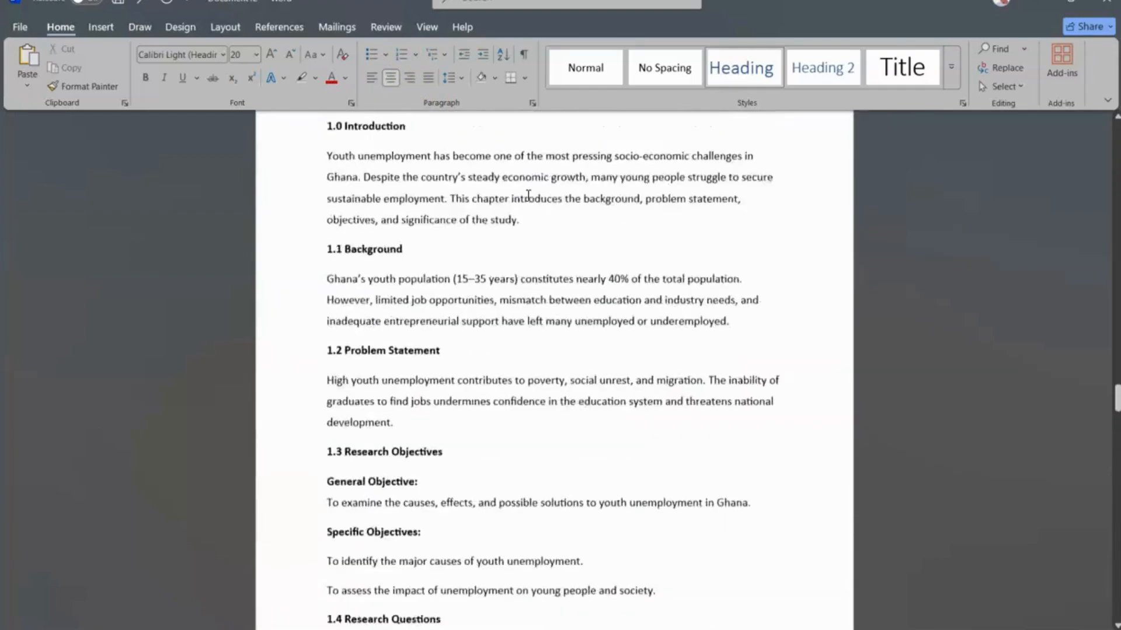
scroll(528, 195, up, 1)
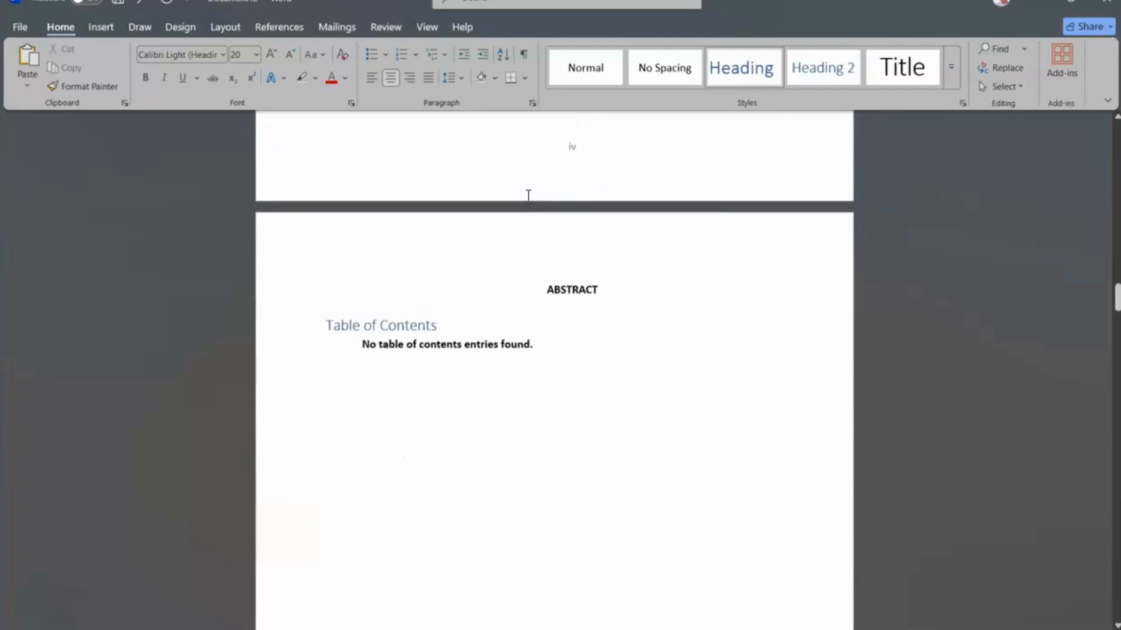
click(402, 322)
click(406, 327)
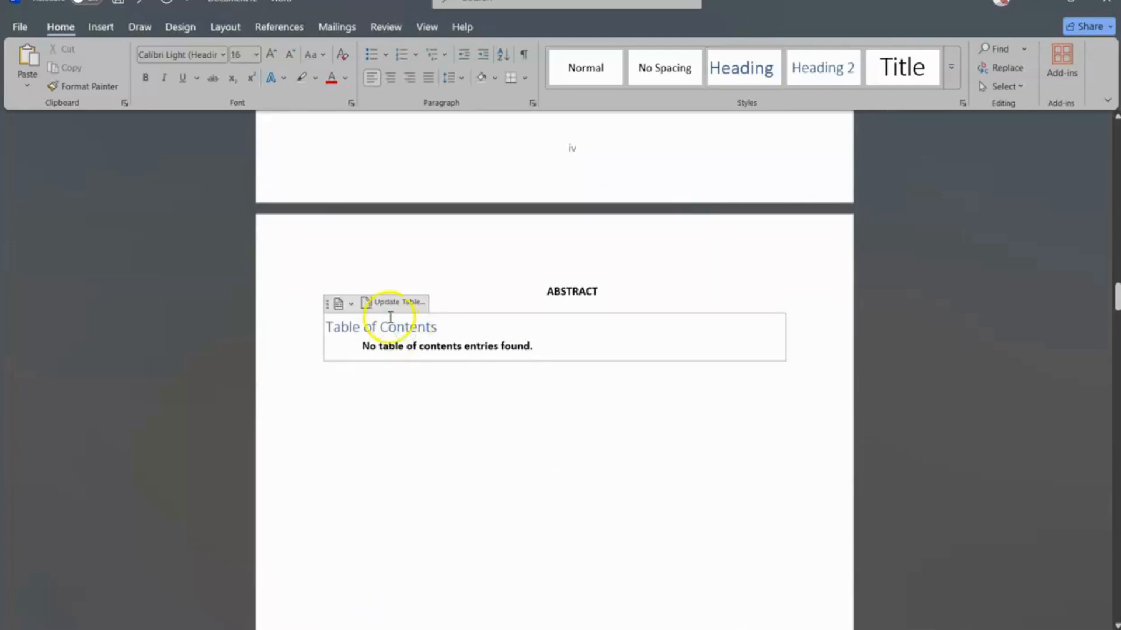
click(401, 305)
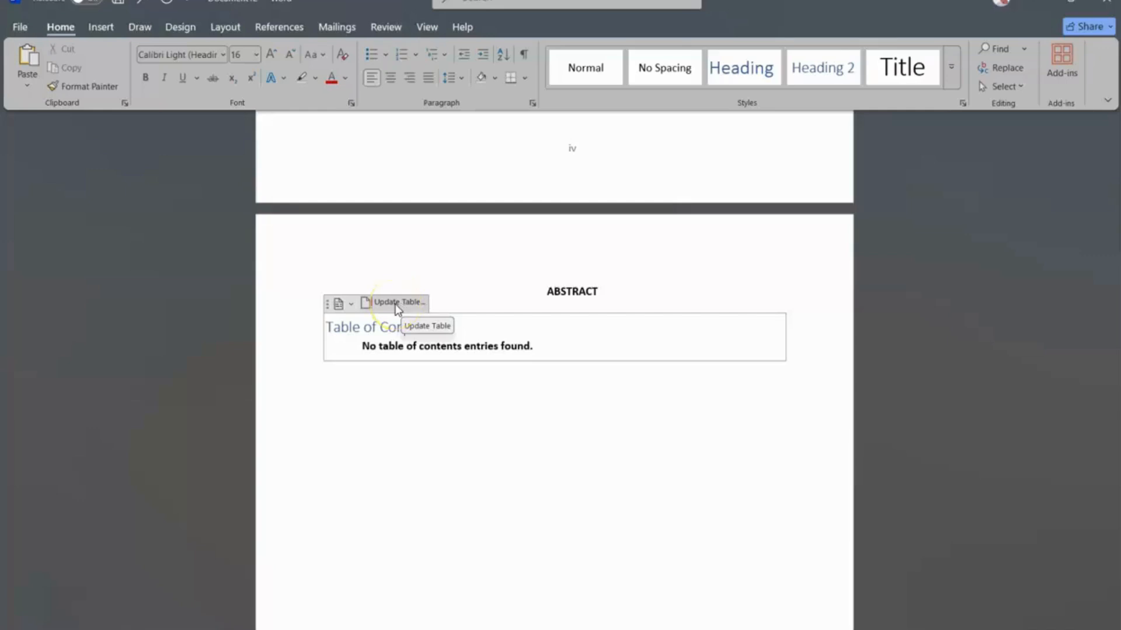
click(395, 304)
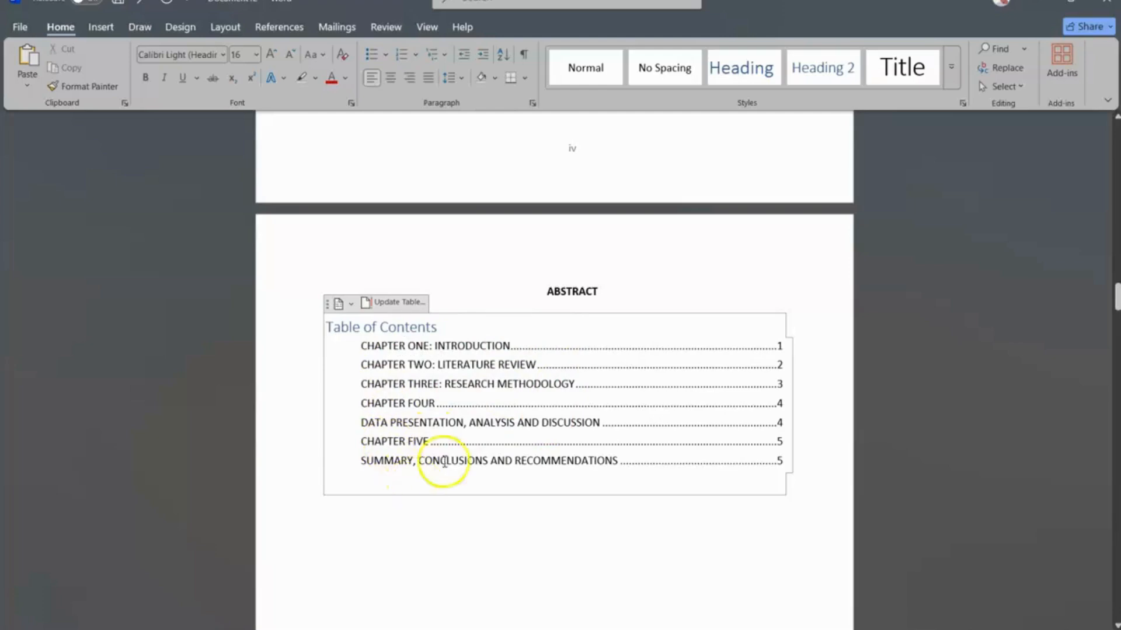
- Apply the Heading 2 style to the section heading 1.0 Introduction in chapter one and select the heading 1.1 Background
scroll(523, 441, down, 15)
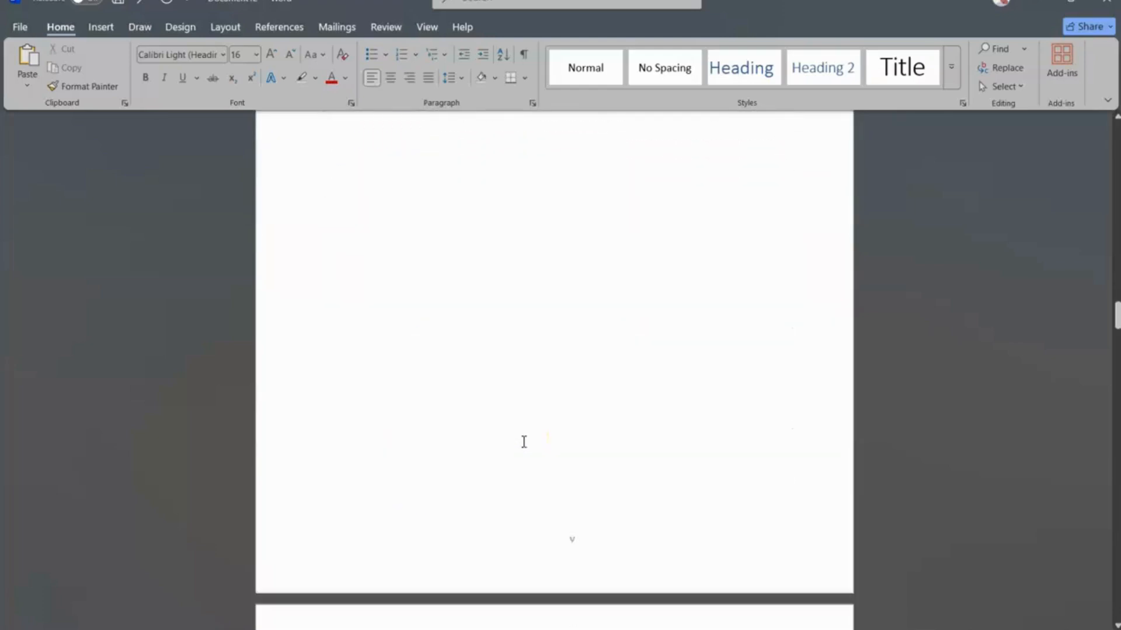
scroll(523, 442, down, 10)
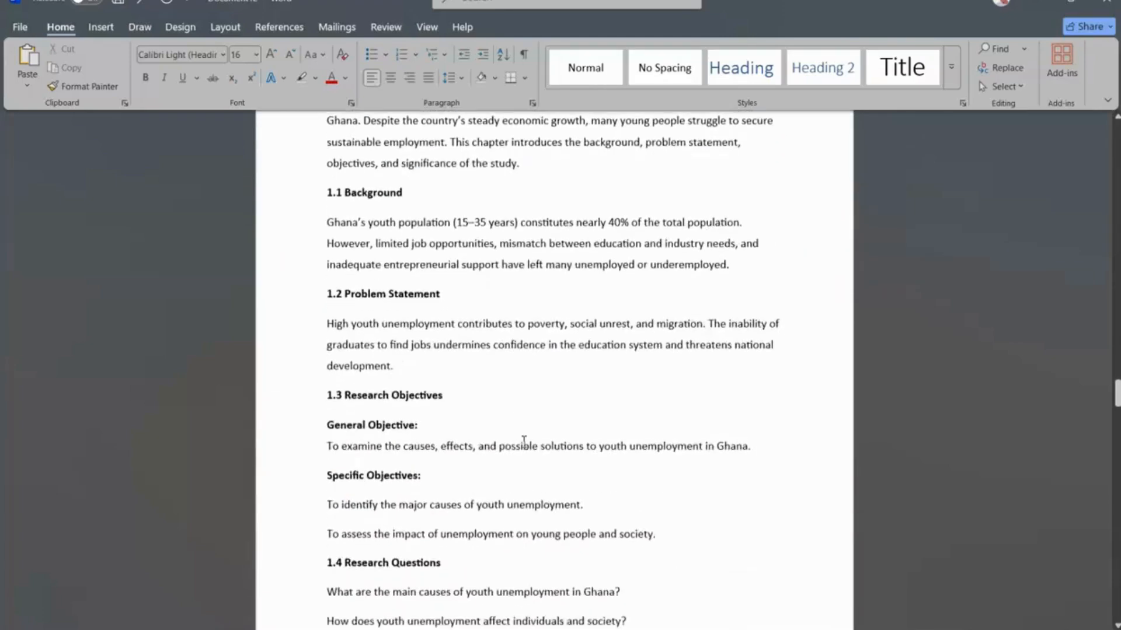
scroll(524, 441, up, 4)
click(372, 242)
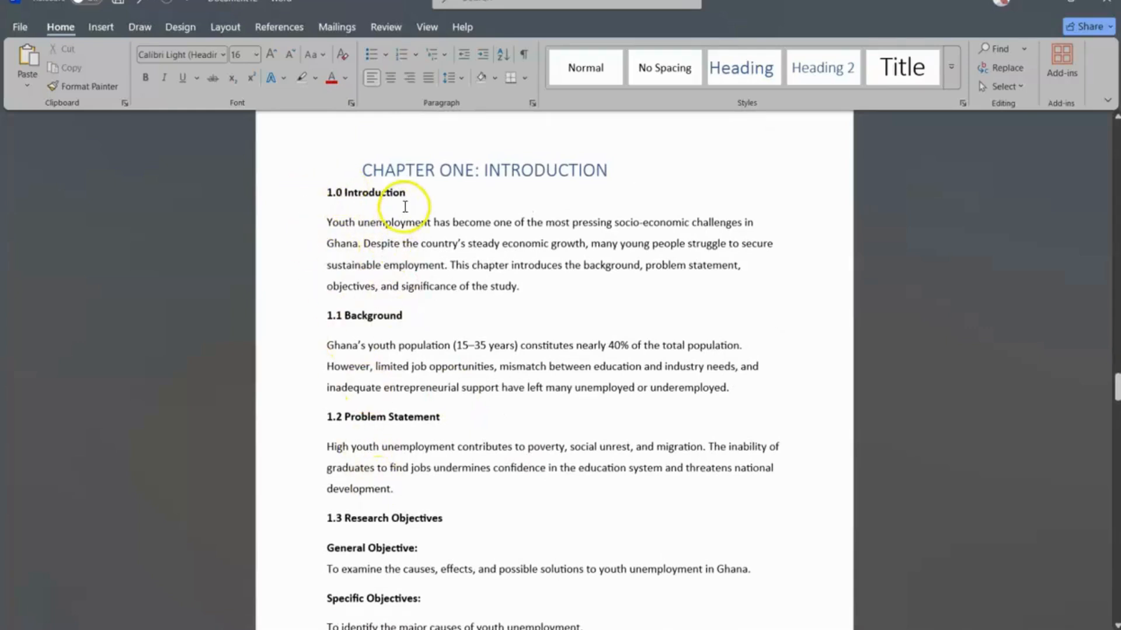
scroll(432, 220, up, 1)
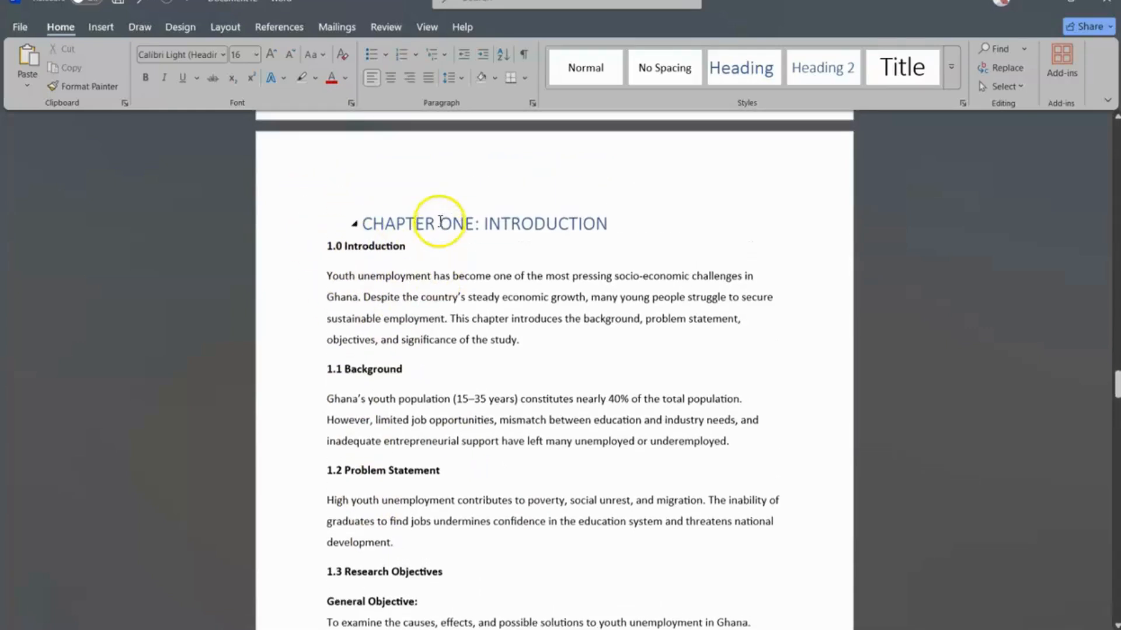
click(306, 261)
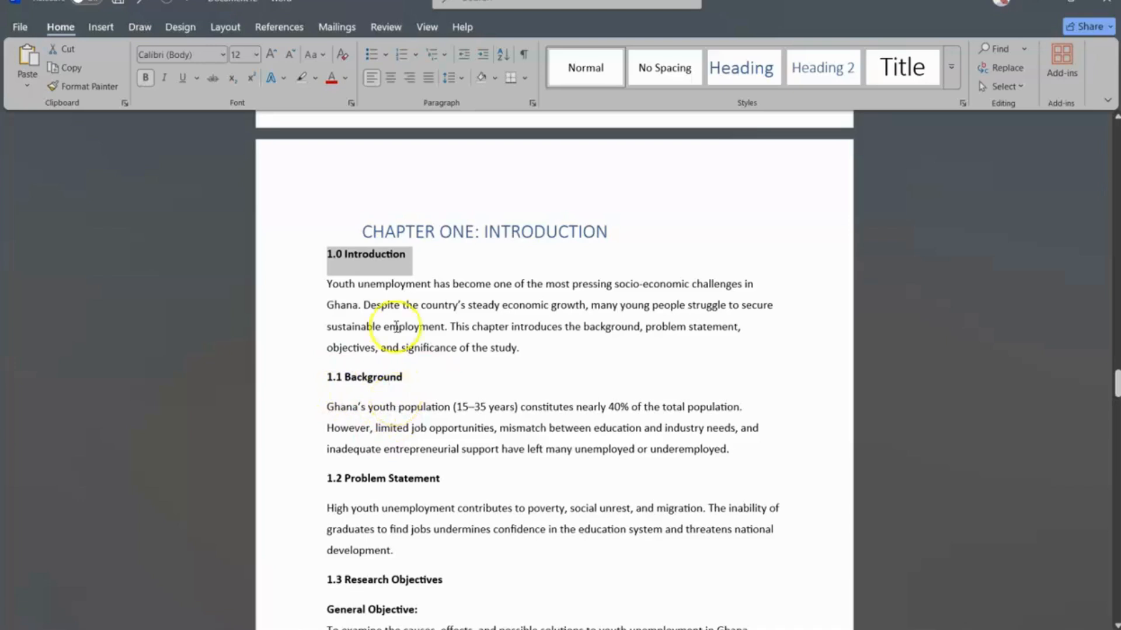
drag(419, 258, 321, 254)
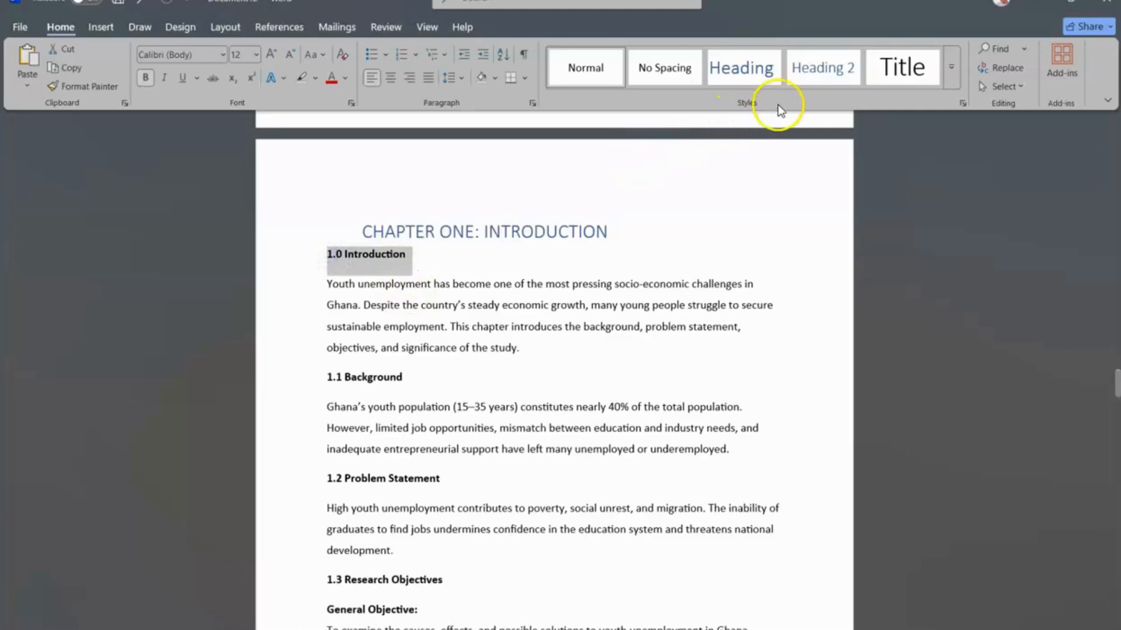
click(816, 67)
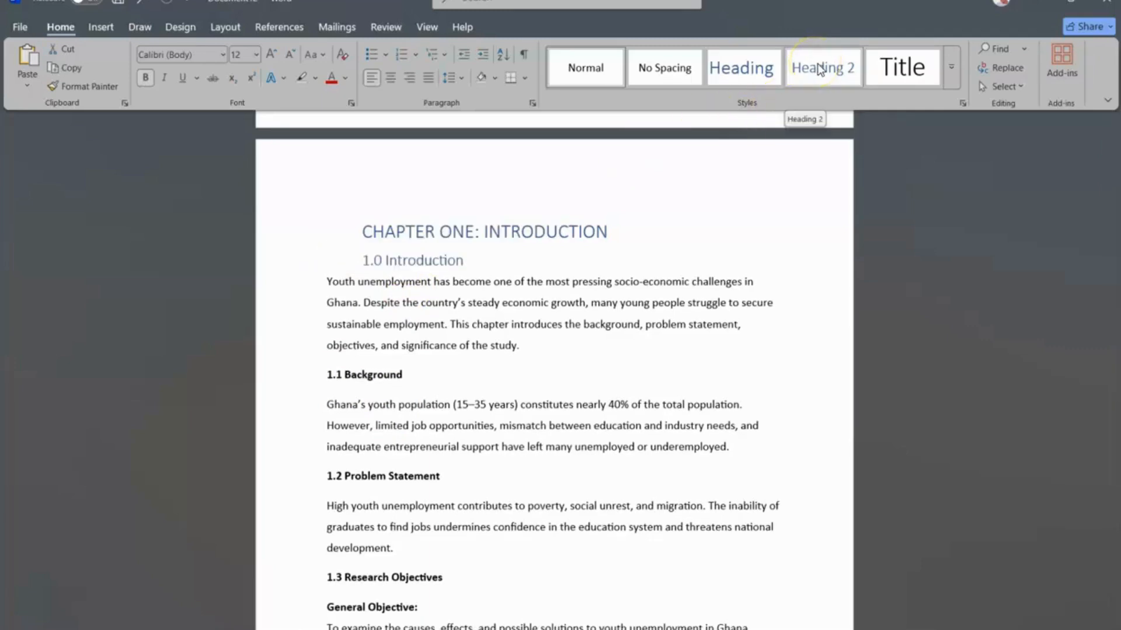
click(820, 69)
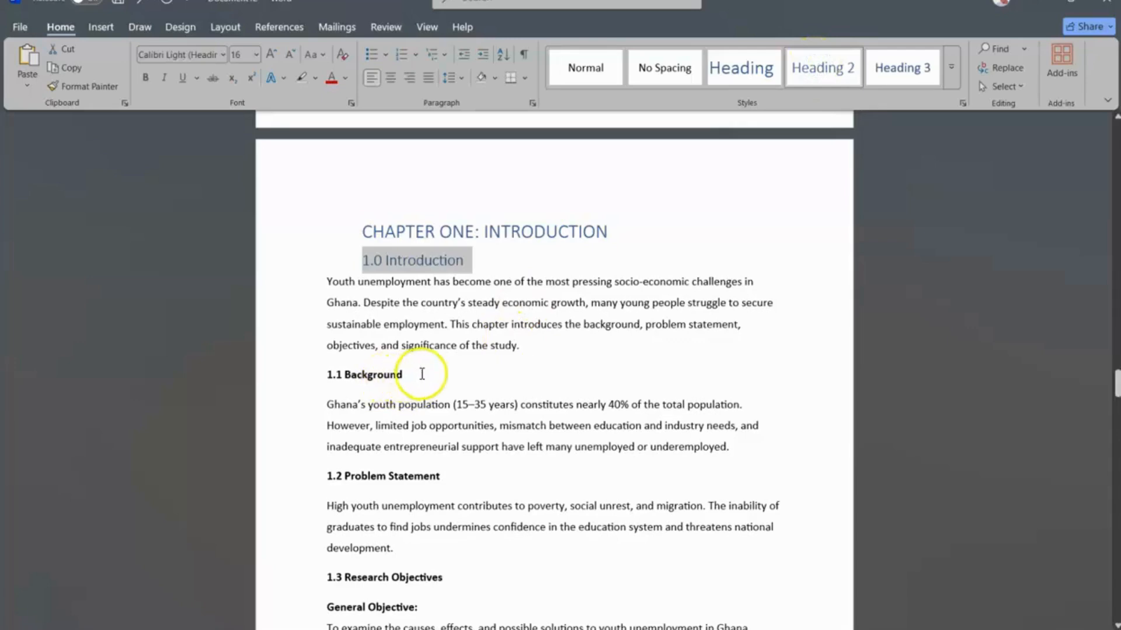
click(303, 381)
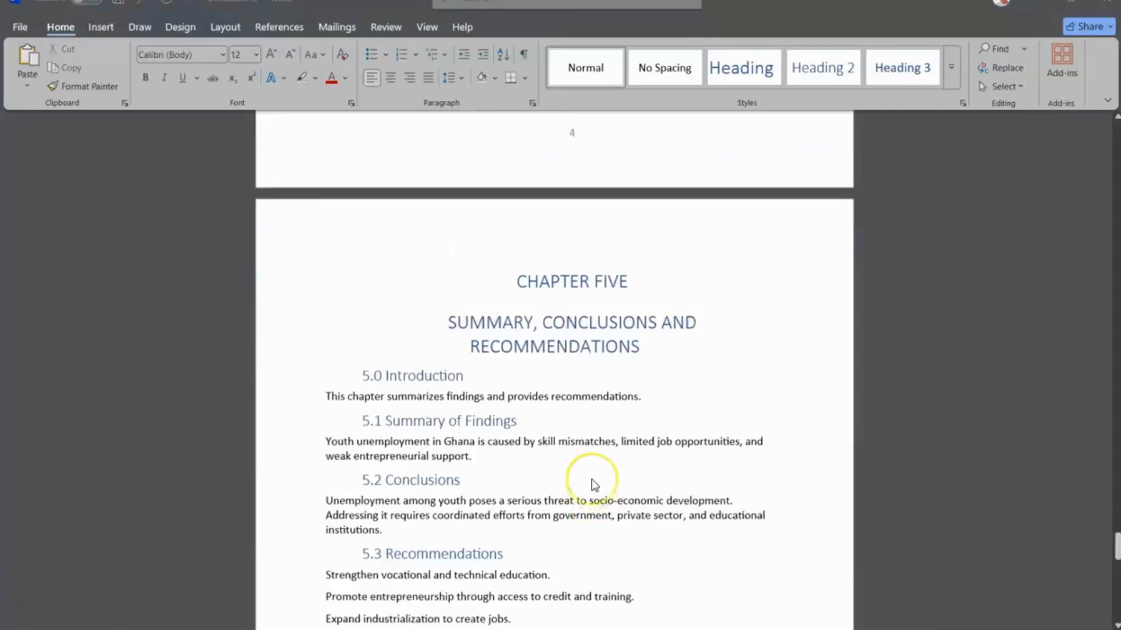
- Review the section heading styles across the chapters, from chapter five back to chapter one
scroll(591, 479, down, 5)
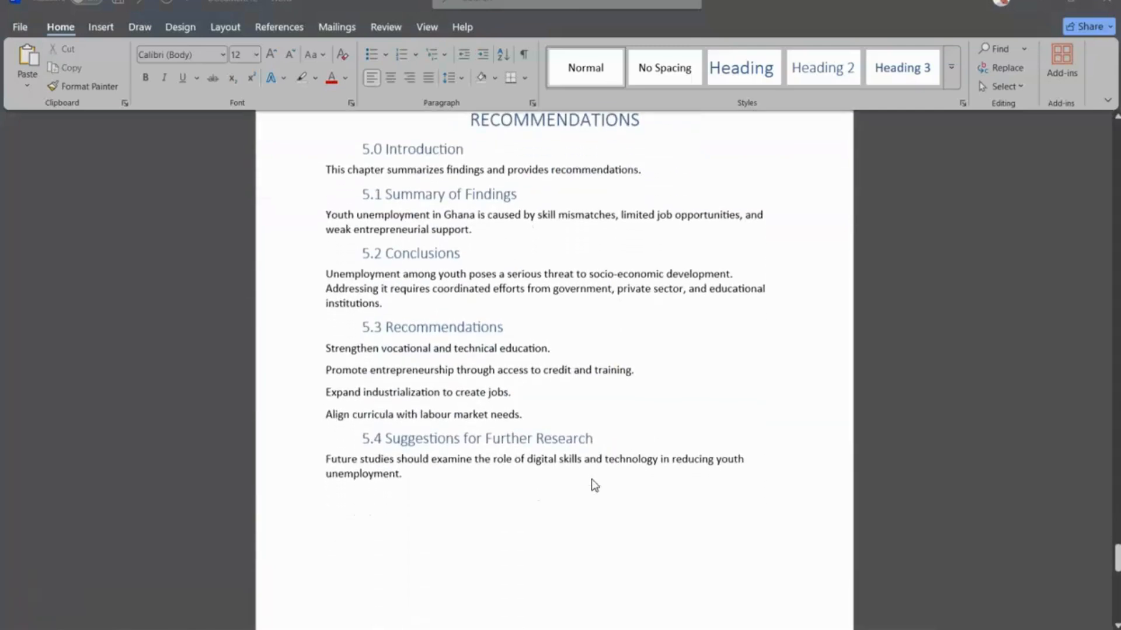
scroll(591, 478, up, 3)
scroll(591, 479, up, 1)
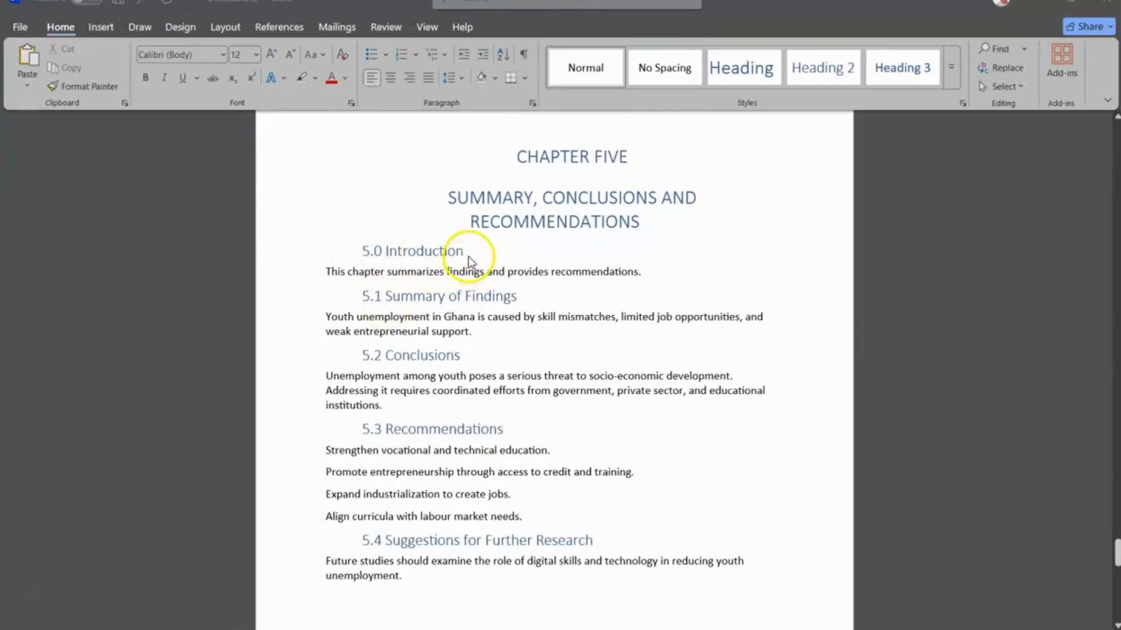
scroll(455, 373, up, 2)
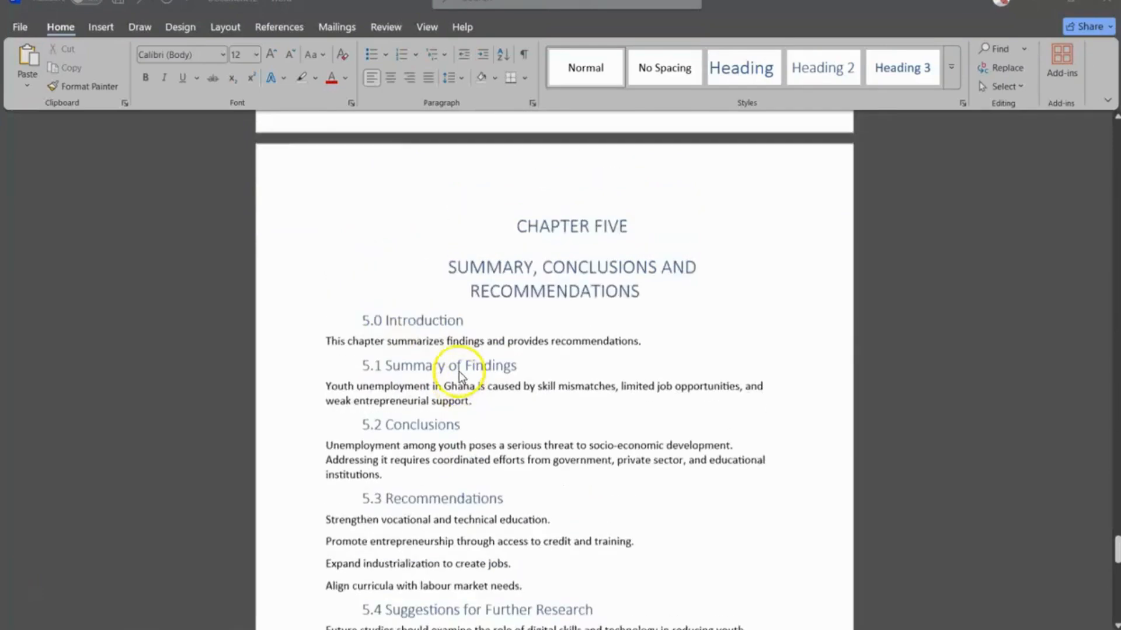
scroll(458, 374, up, 10)
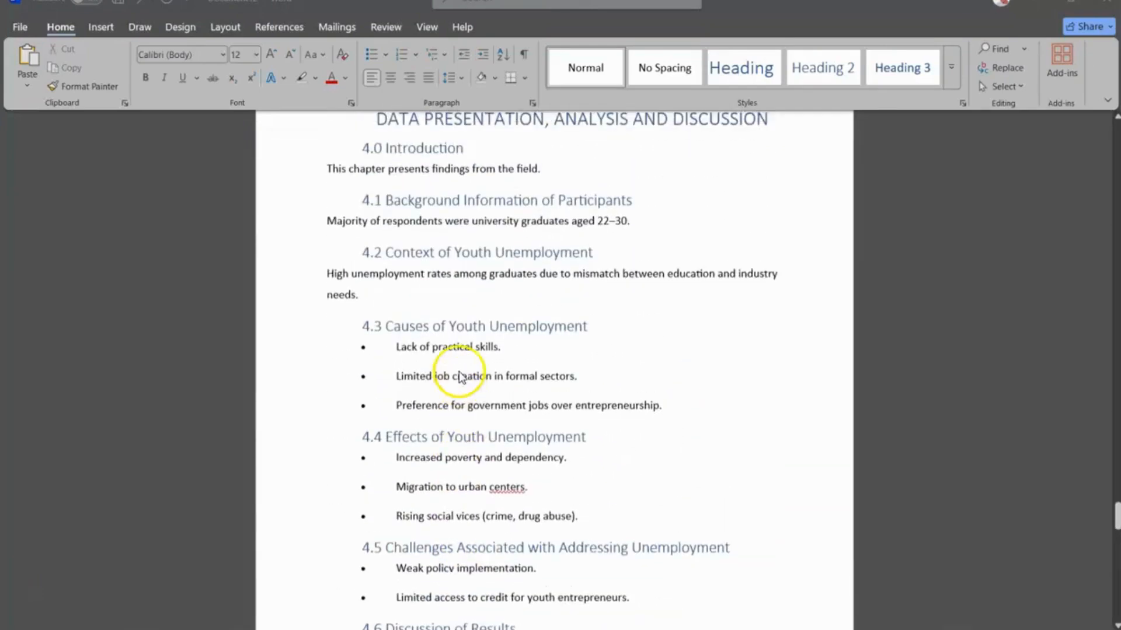
scroll(459, 377, up, 2)
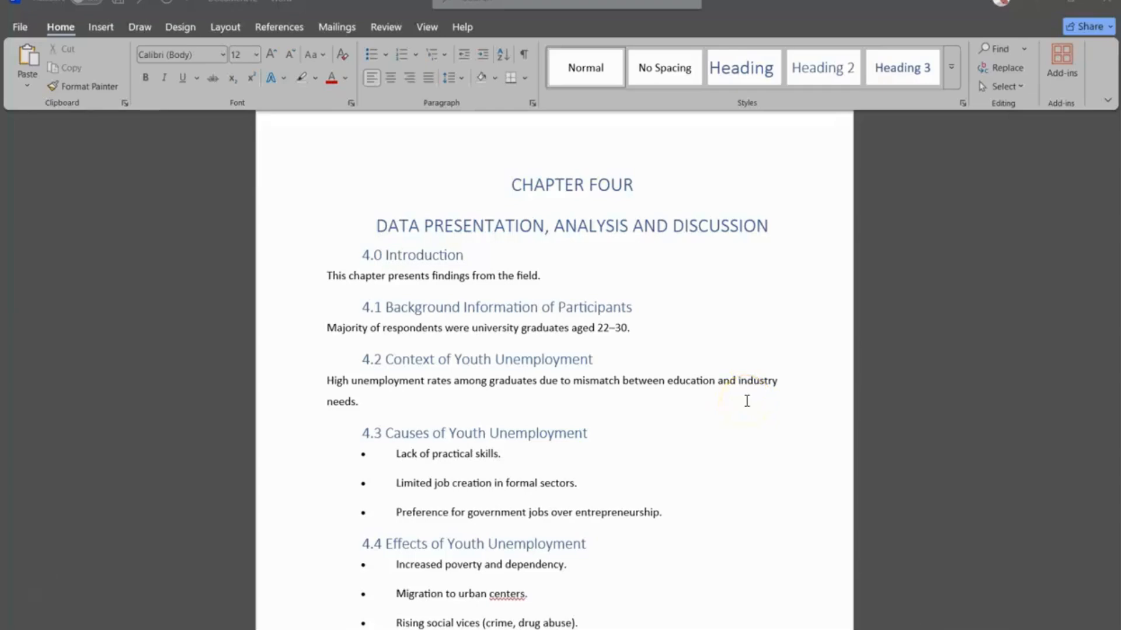
scroll(746, 401, up, 14)
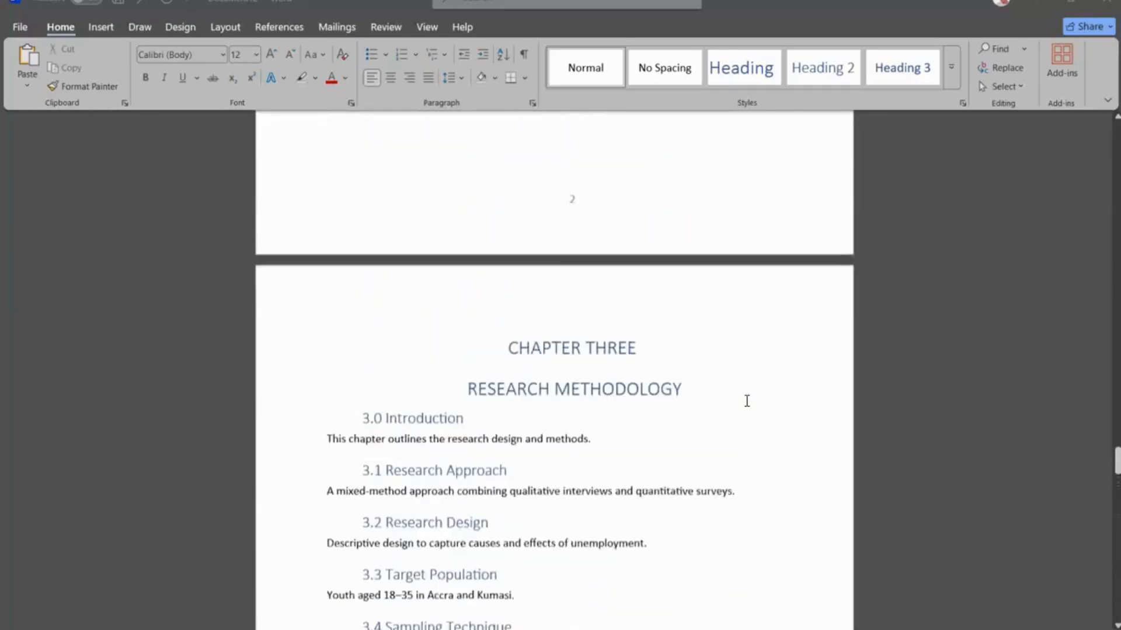
scroll(747, 401, up, 20)
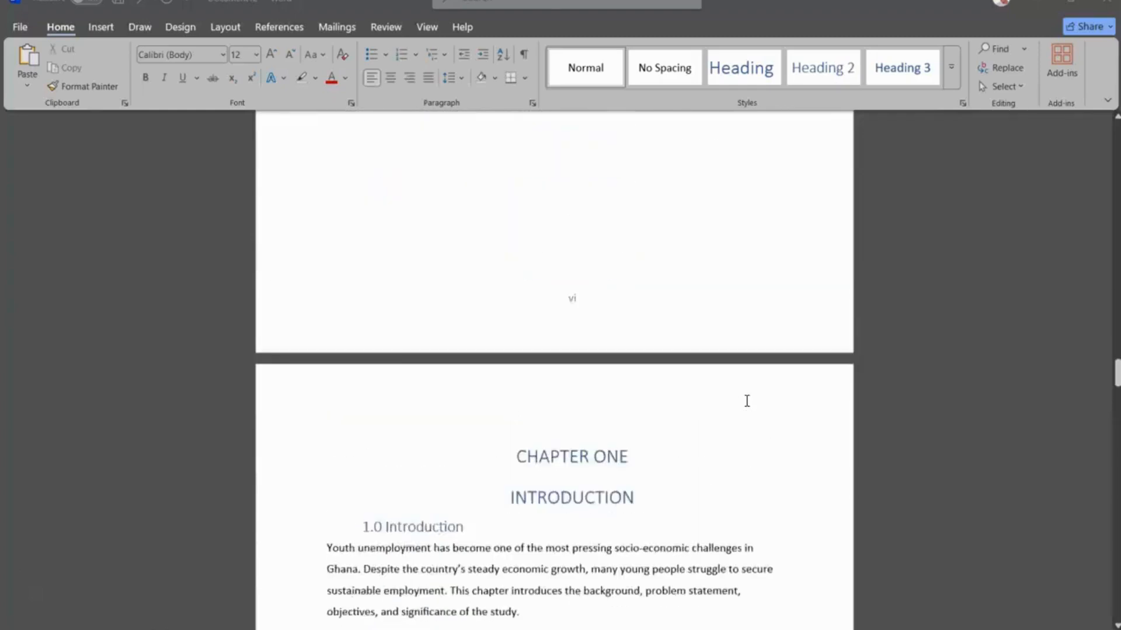
- Update the entire table of contents on the ABSTRACT page to include the newly styled section headings
scroll(746, 401, up, 20)
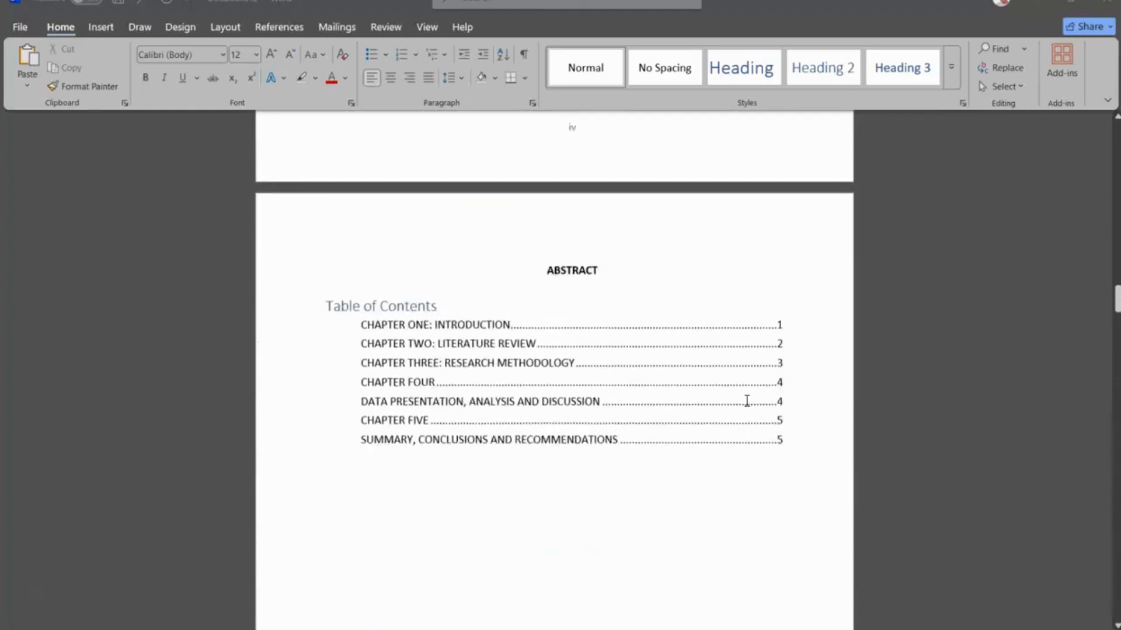
scroll(746, 401, up, 2)
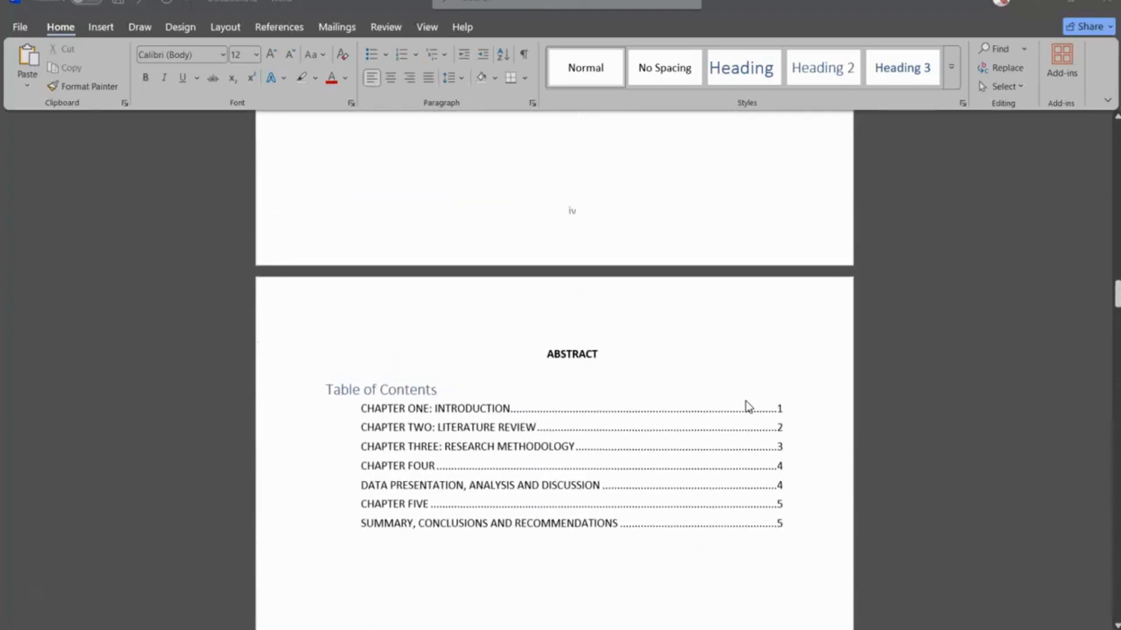
click(417, 392)
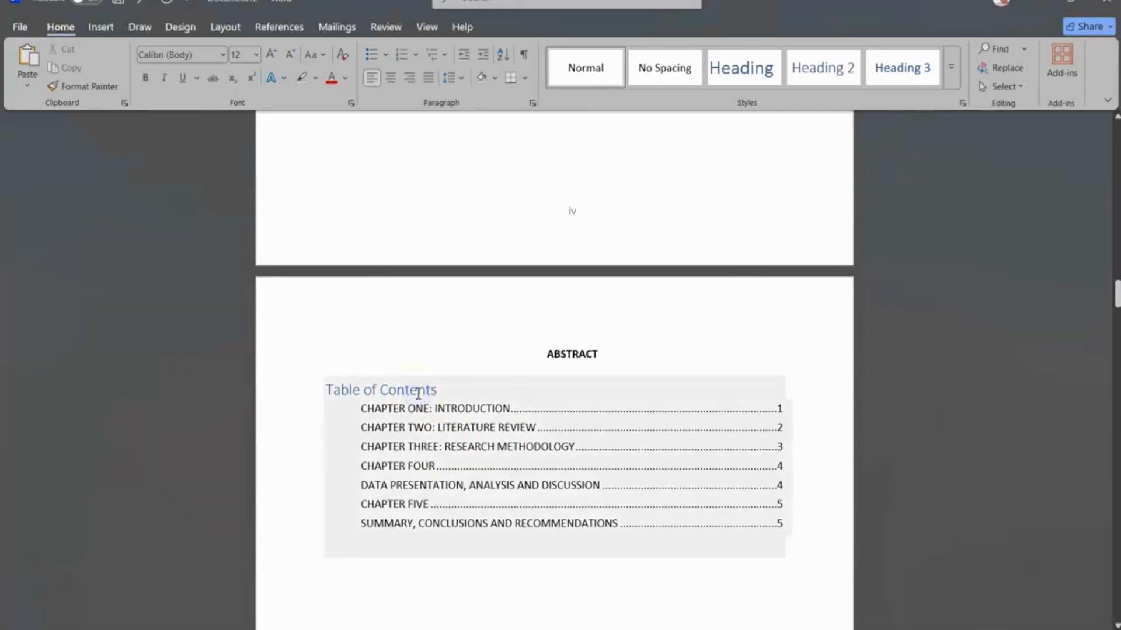
click(417, 399)
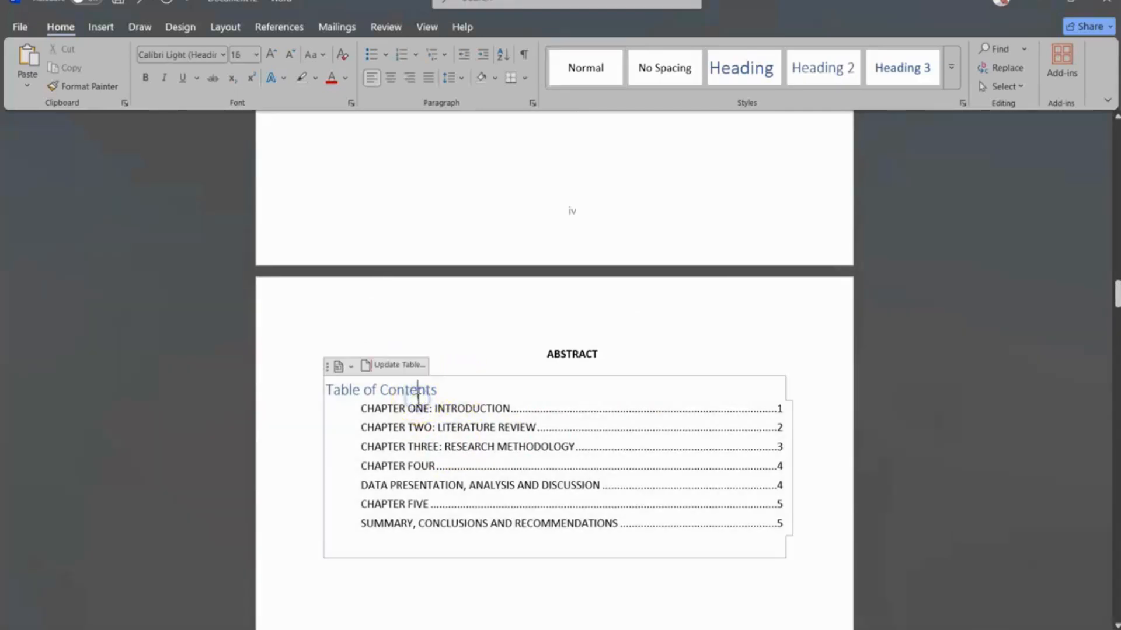
click(408, 368)
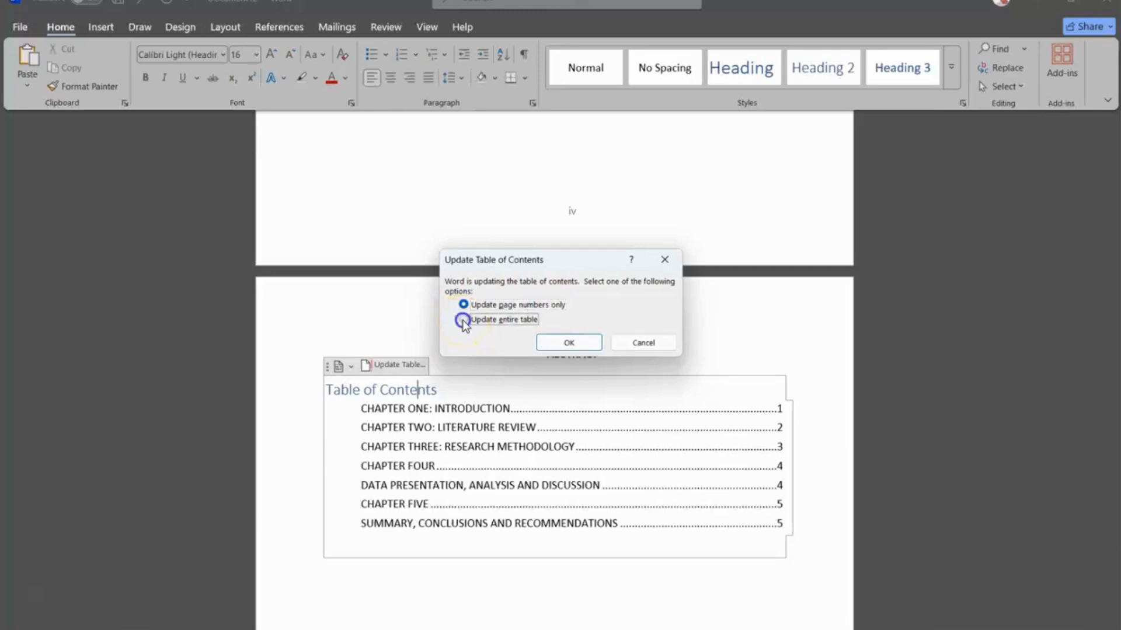
click(556, 343)
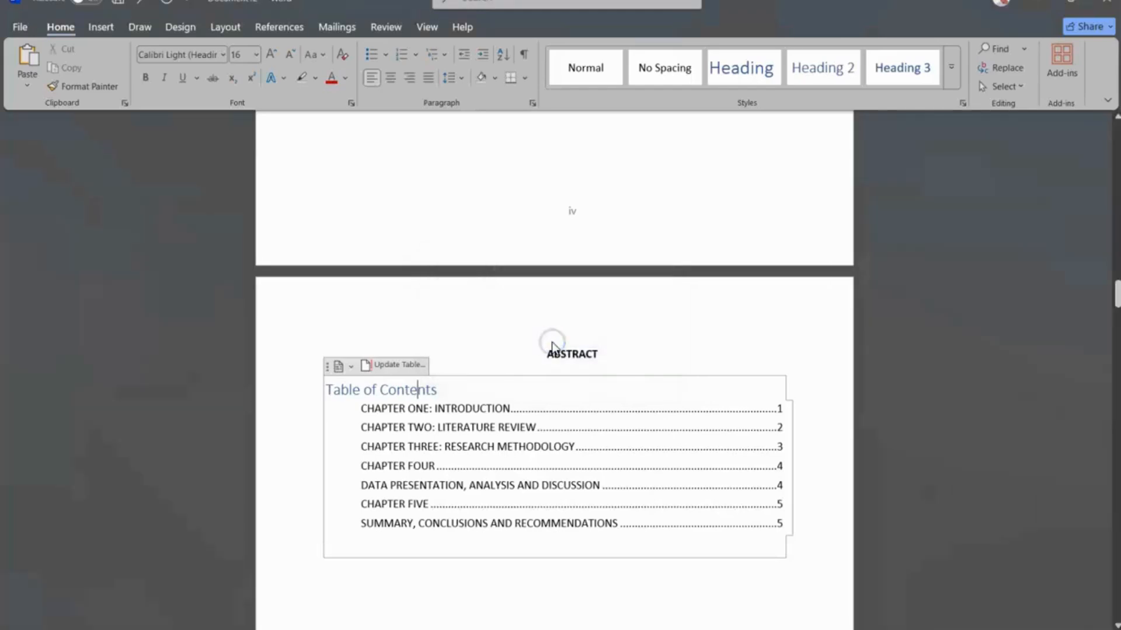
- Examine the updated table of contents from the CHAPTER ONE entries through to REFERENCES
scroll(553, 342, down, 8)
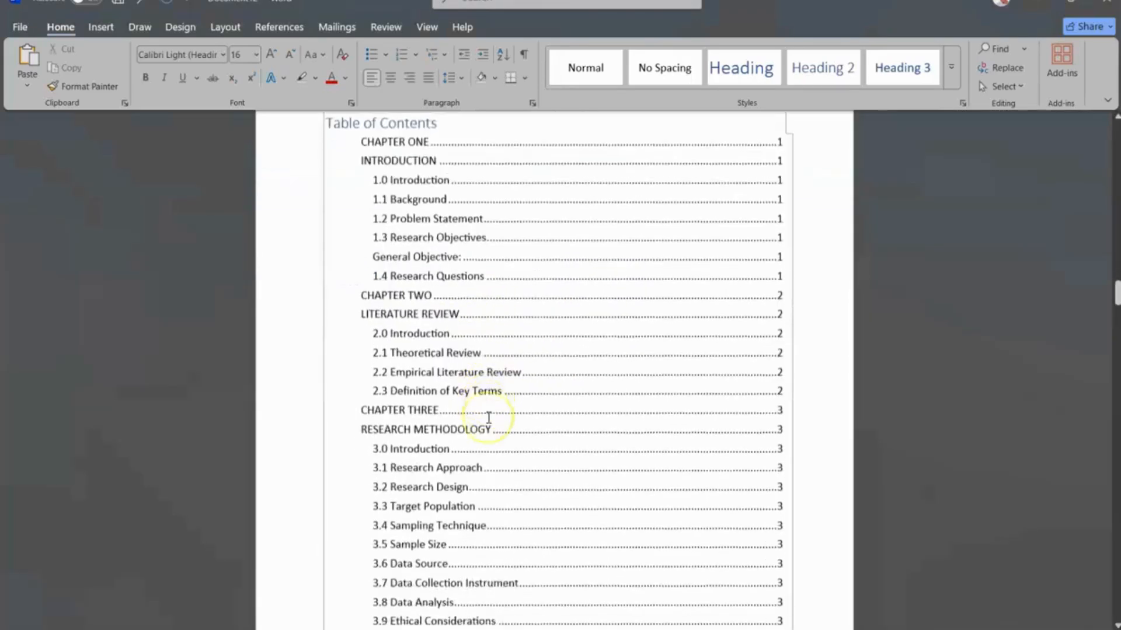
scroll(487, 417, up, 7)
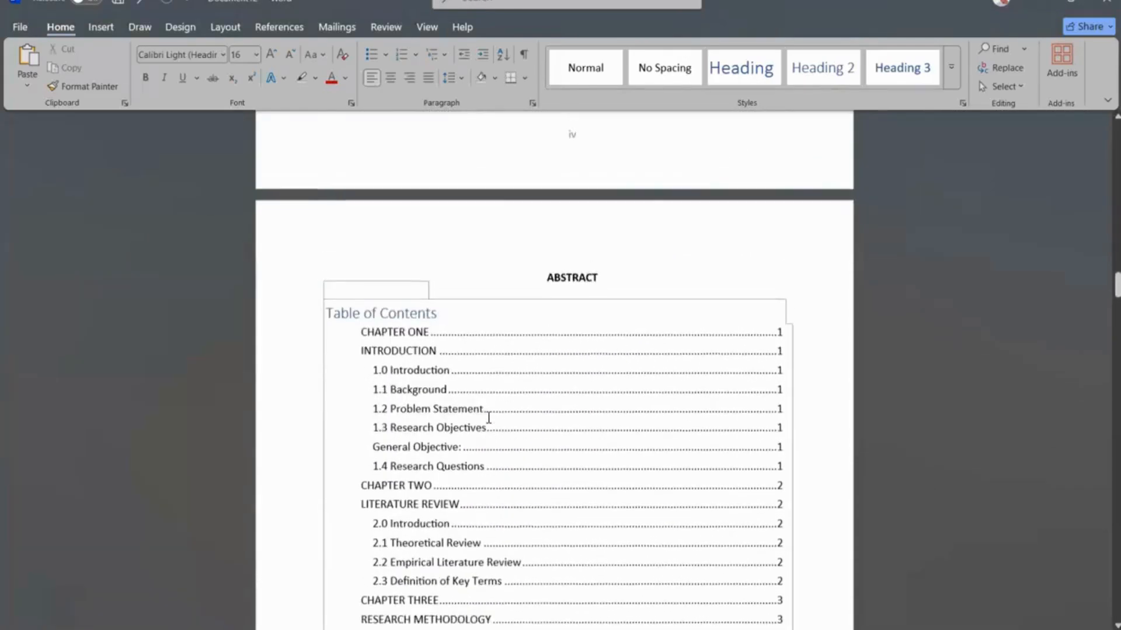
click(495, 345)
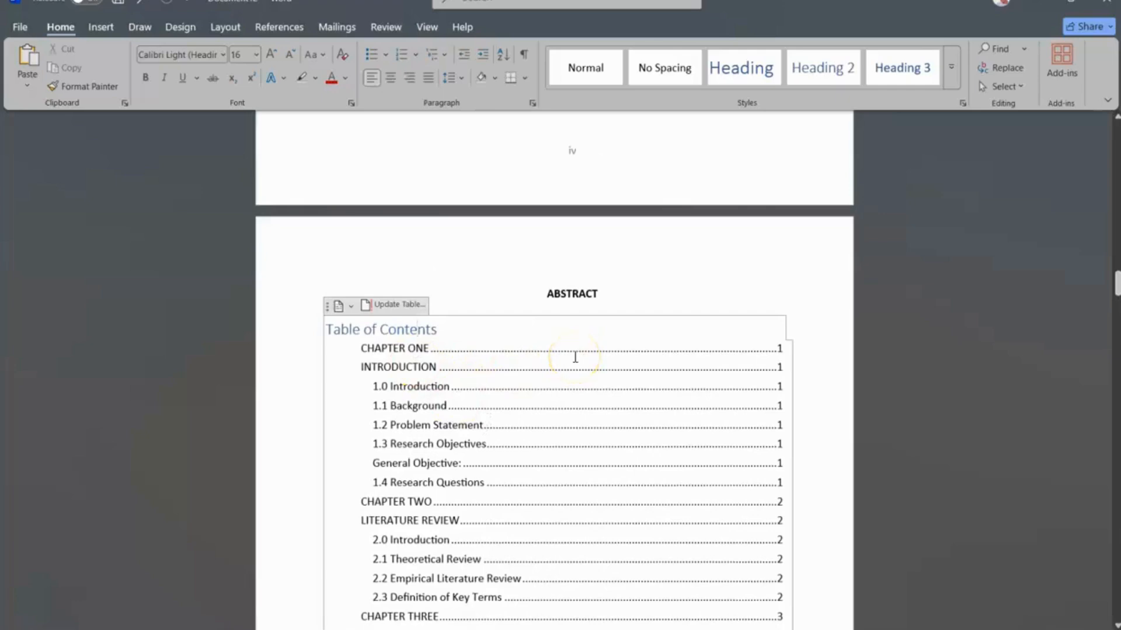
scroll(575, 357, down, 8)
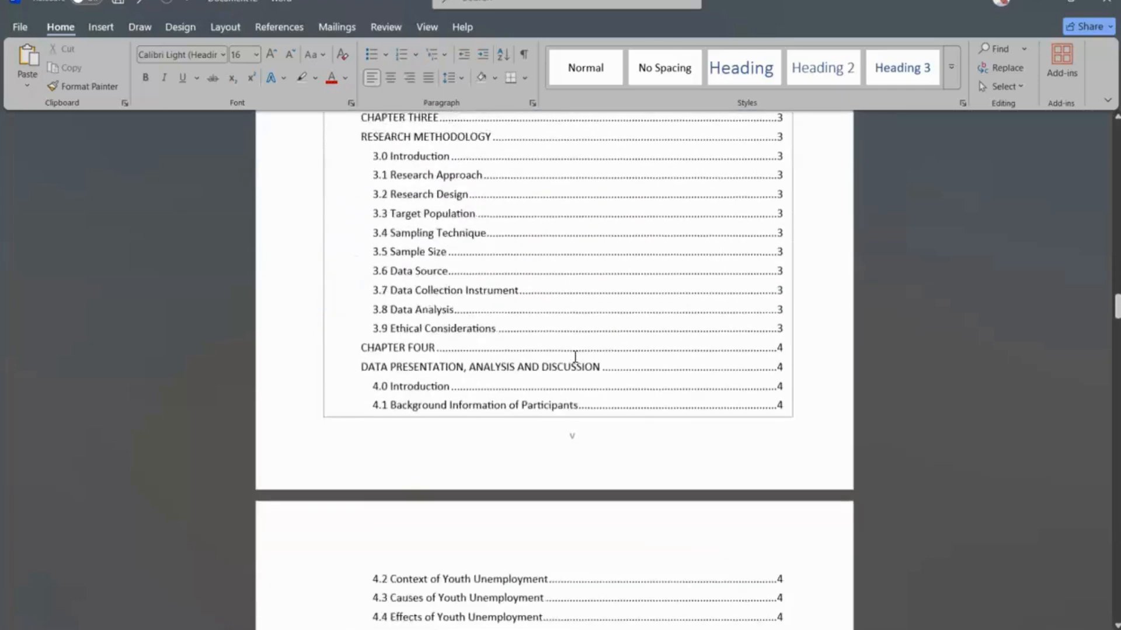
scroll(575, 357, down, 10)
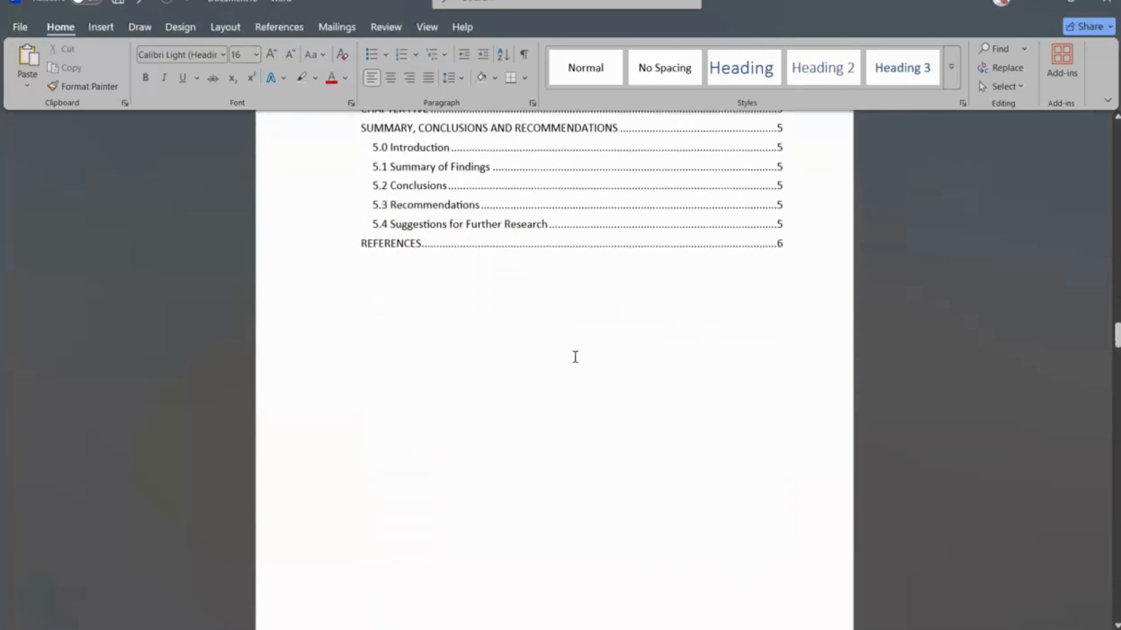
scroll(575, 357, down, 10)
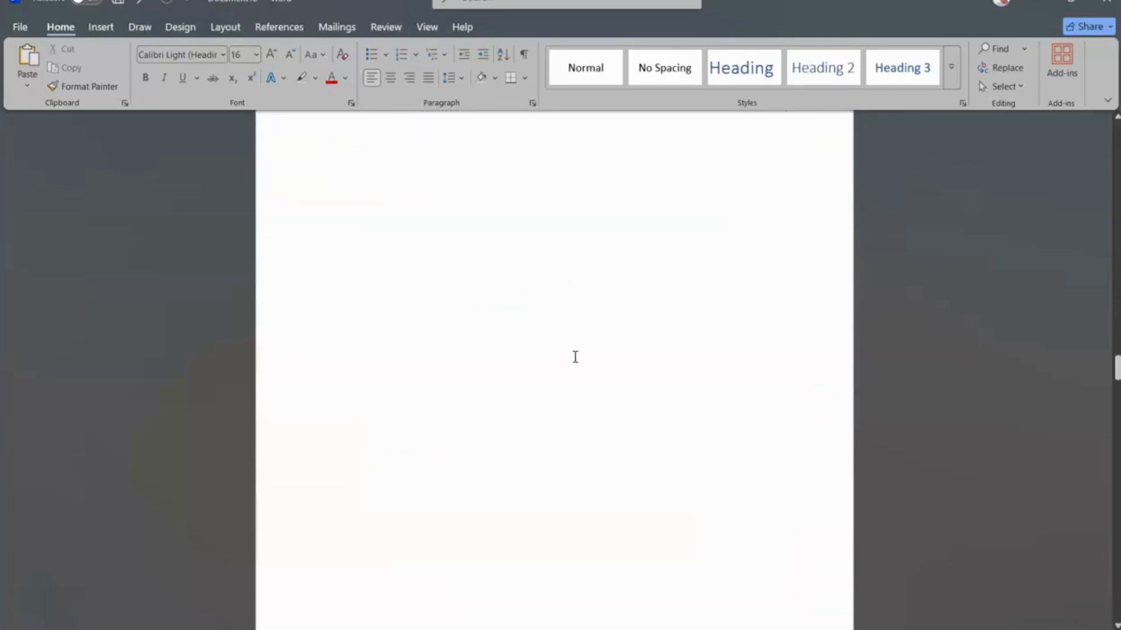
- Replace the word Introduction with "introduce" in the 1.0 section heading of chapter one
scroll(574, 357, down, 5)
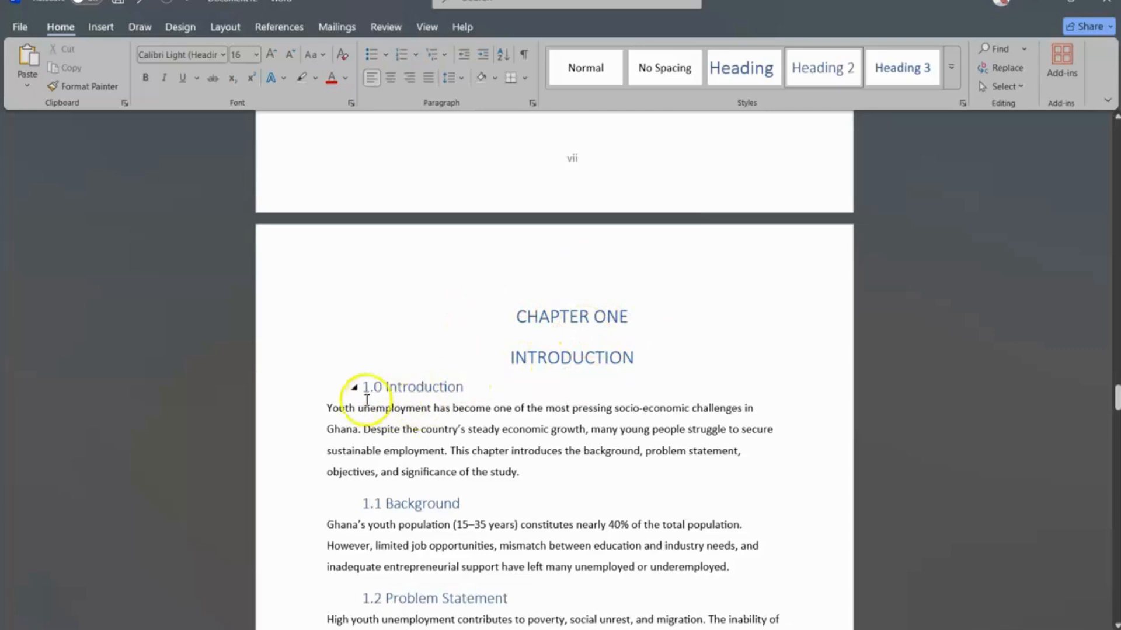
click(468, 387)
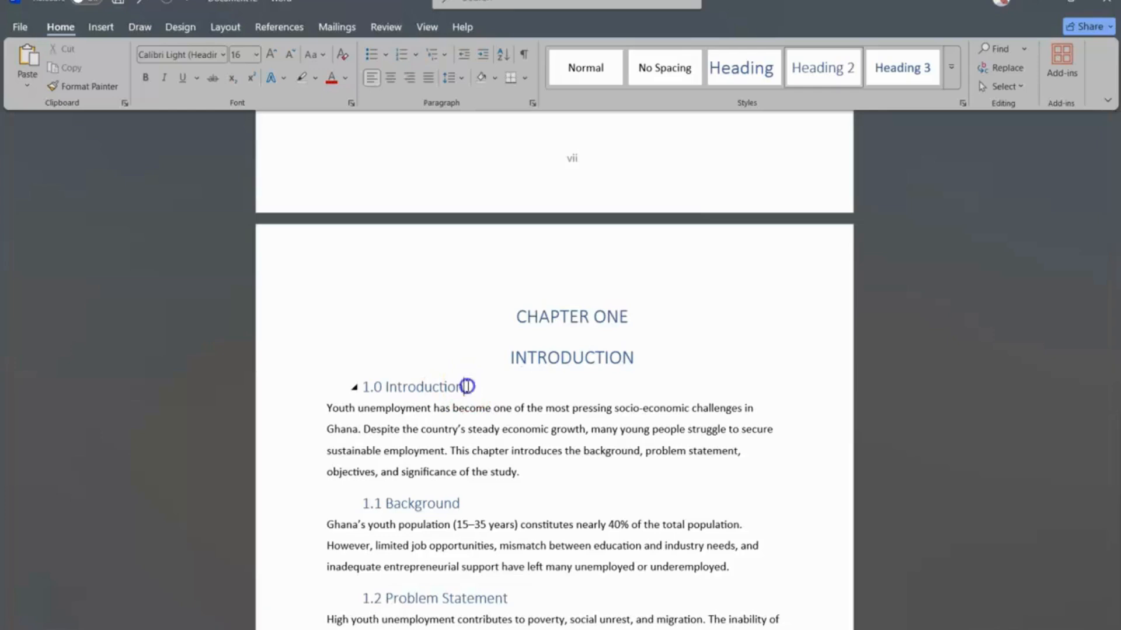
drag(467, 386, 386, 389)
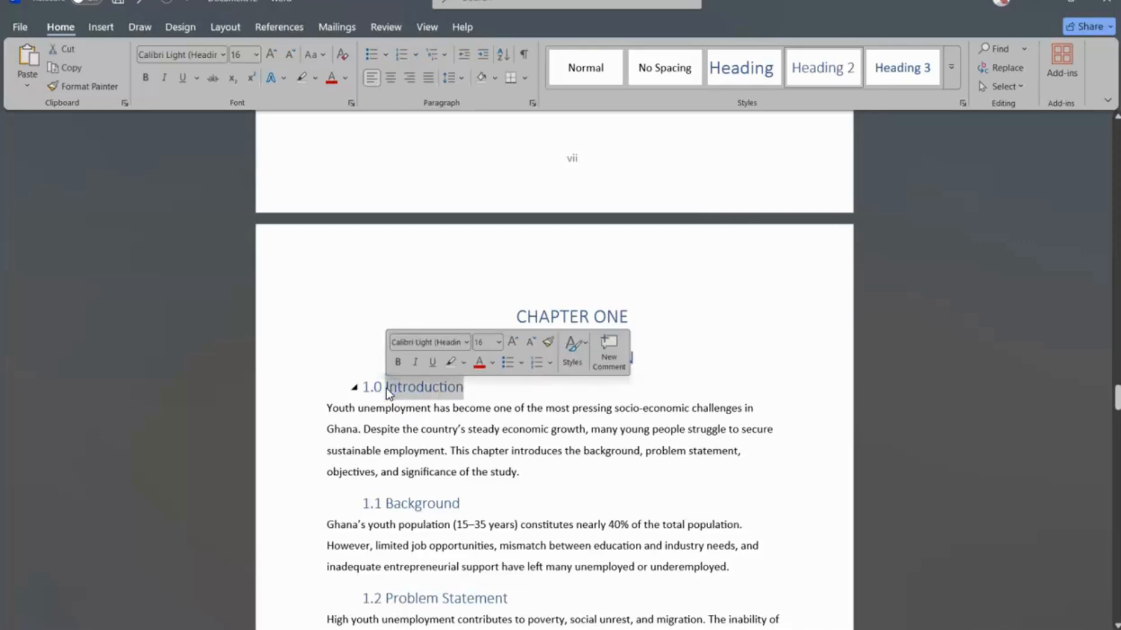
text(in)
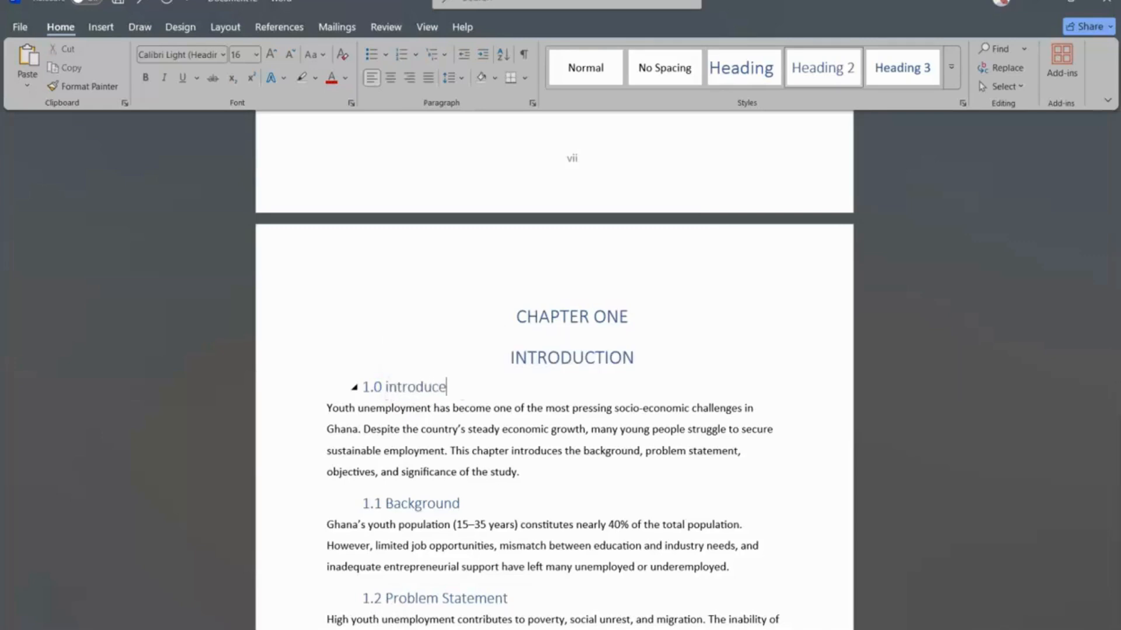
text(troduce)
- Update the entire table of contents so it picks up the reworded 1.0 heading
scroll(555, 368, up, 15)
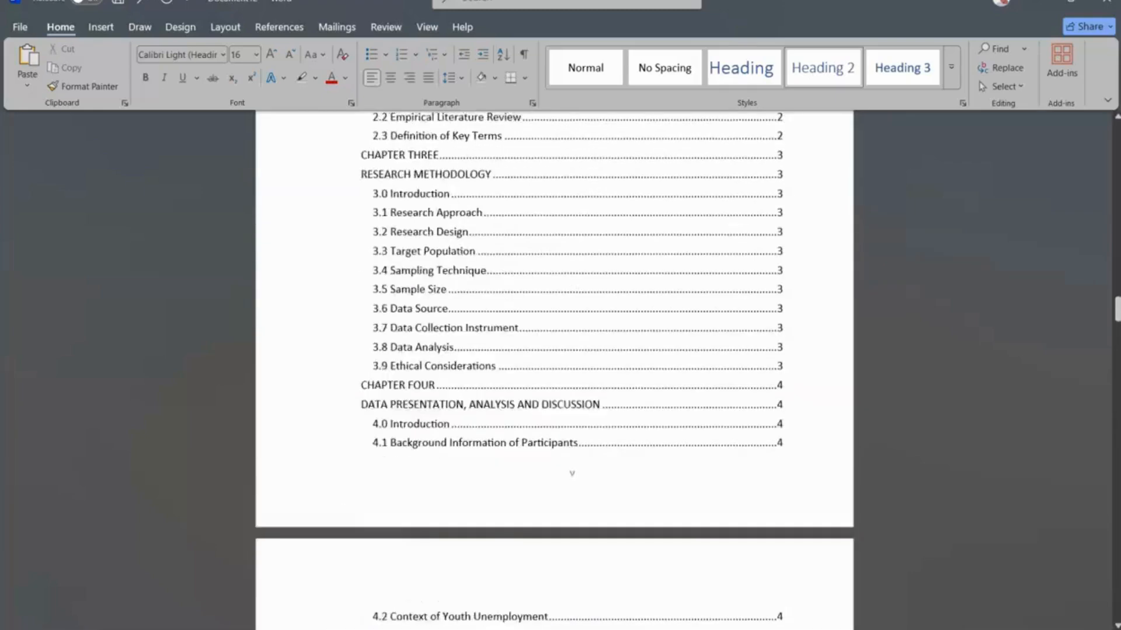
scroll(554, 368, up, 10)
click(414, 496)
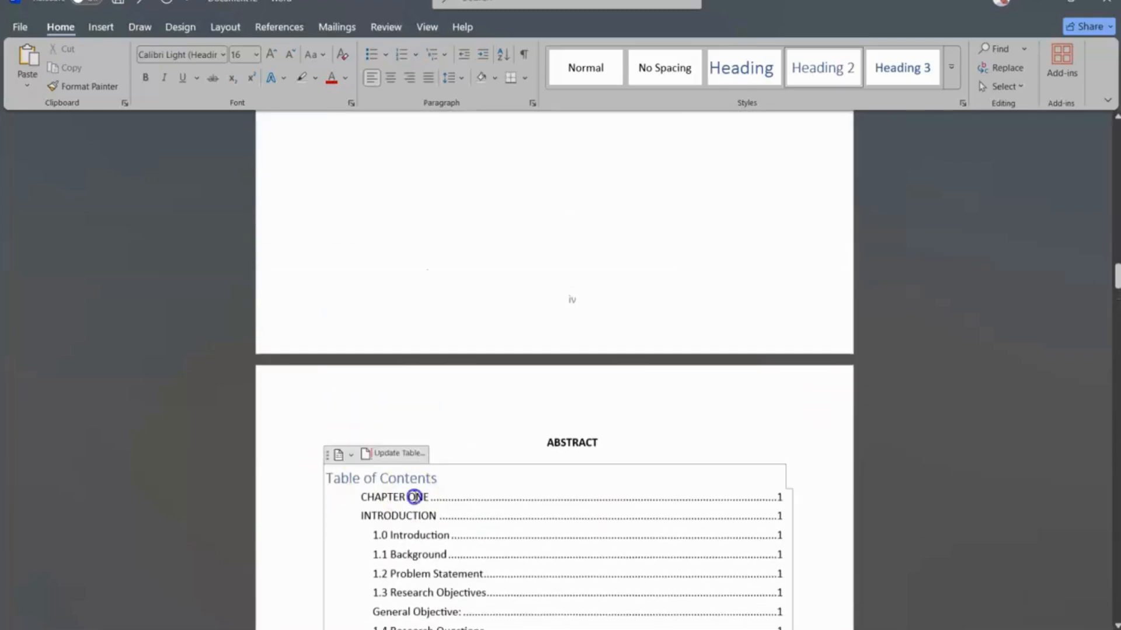
click(394, 453)
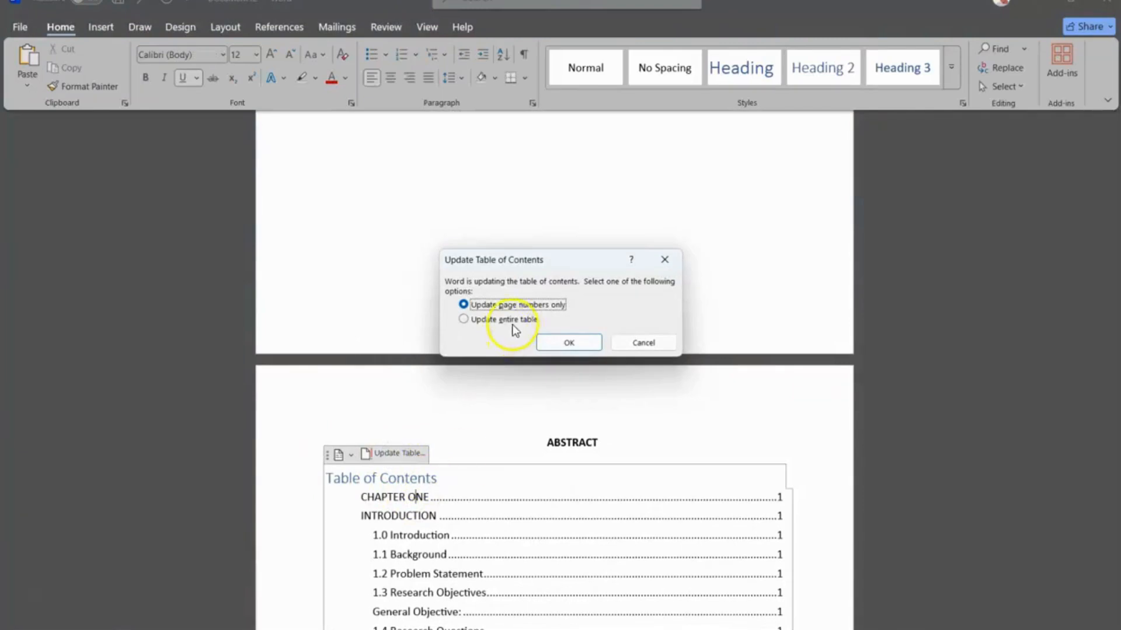
click(555, 341)
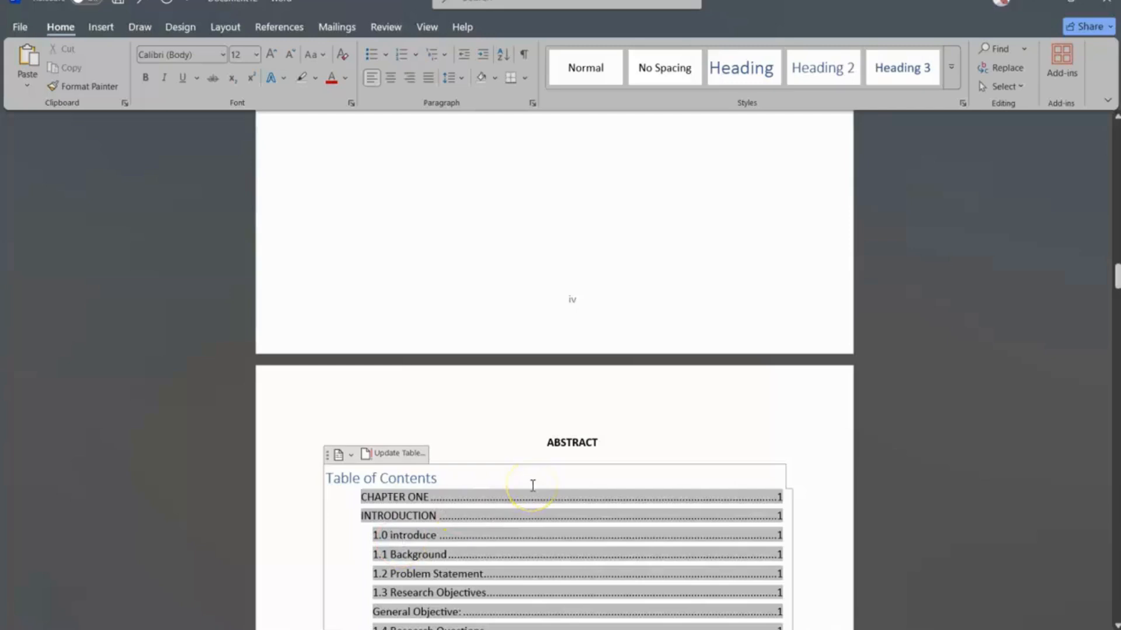
- Check the refreshed table of contents entries and compare them with the headings in chapter one
scroll(507, 437, down, 3)
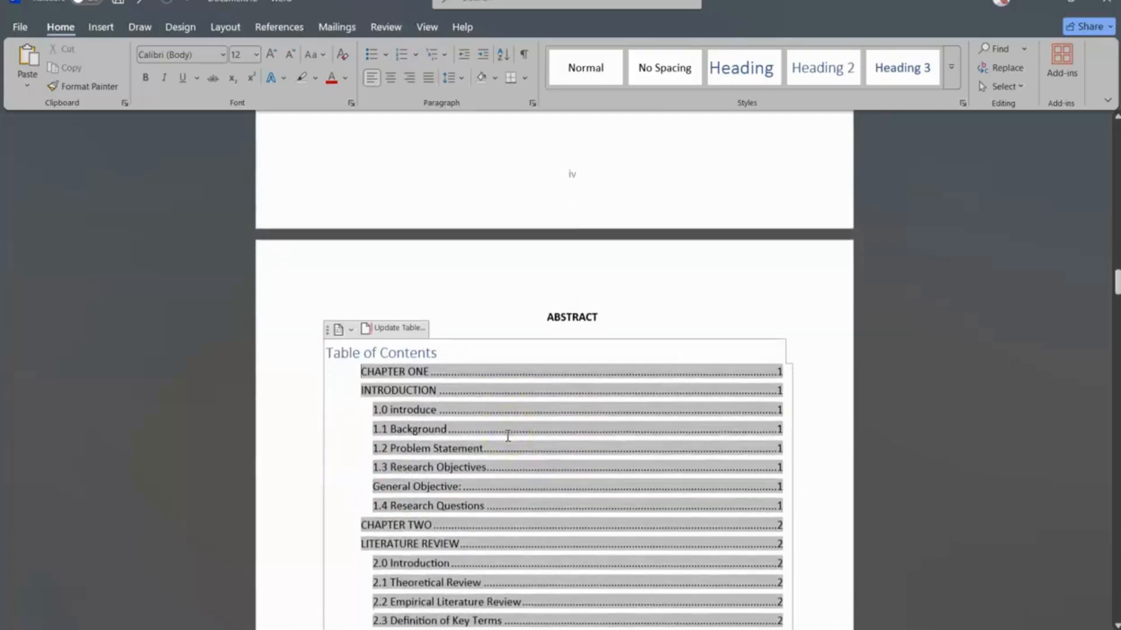
scroll(508, 437, down, 2)
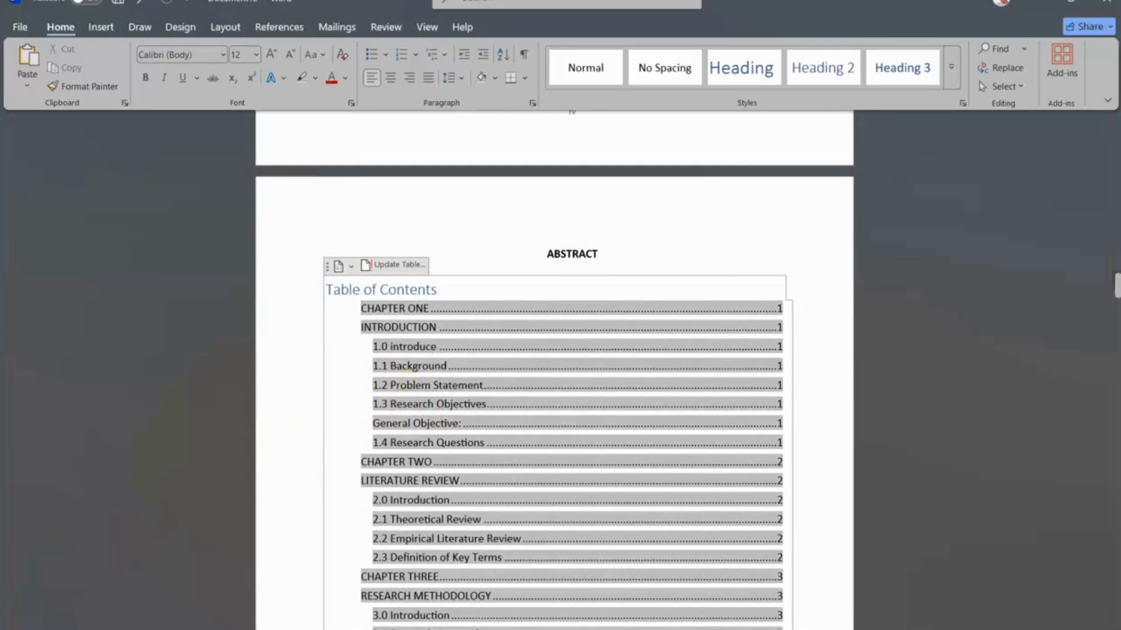
scroll(463, 458, down, 18)
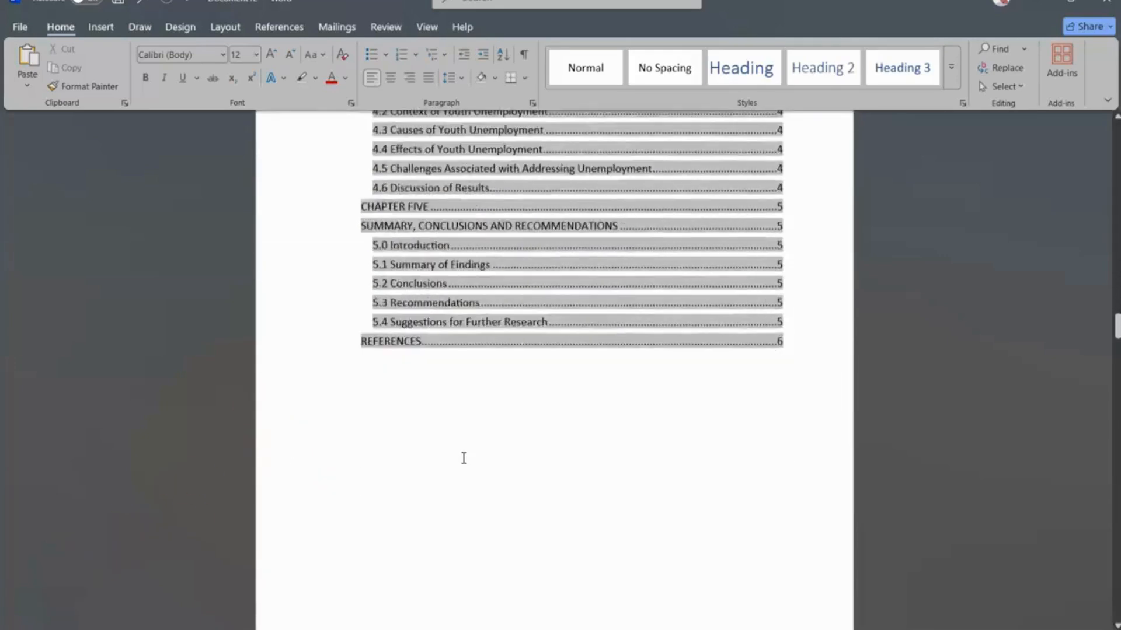
scroll(464, 458, down, 10)
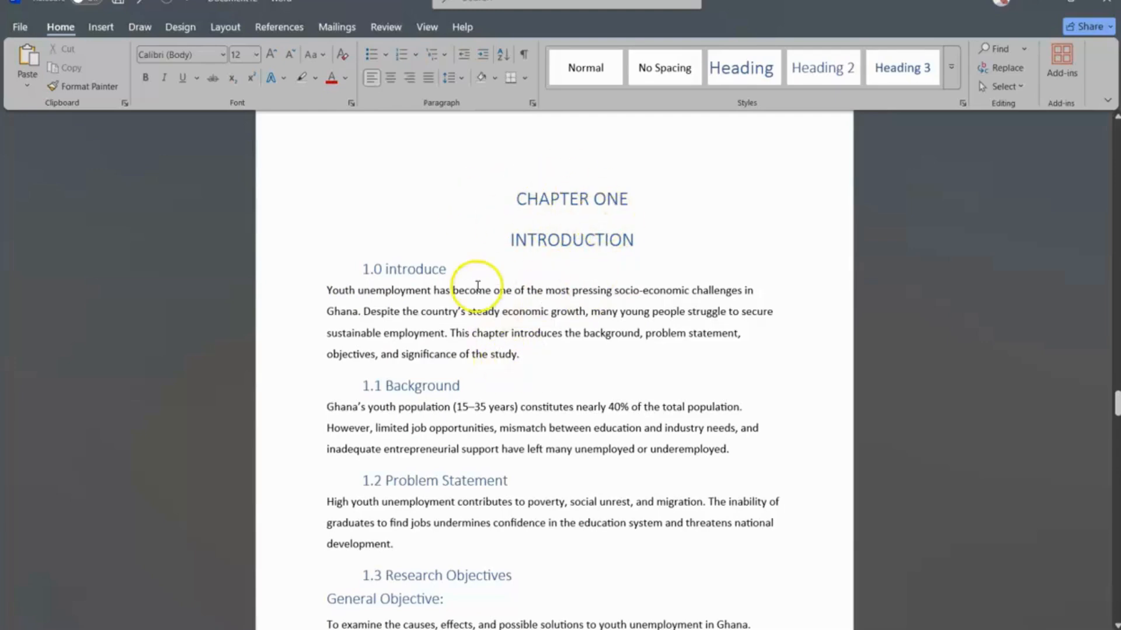
scroll(476, 281, down, 3)
scroll(496, 351, up, 3)
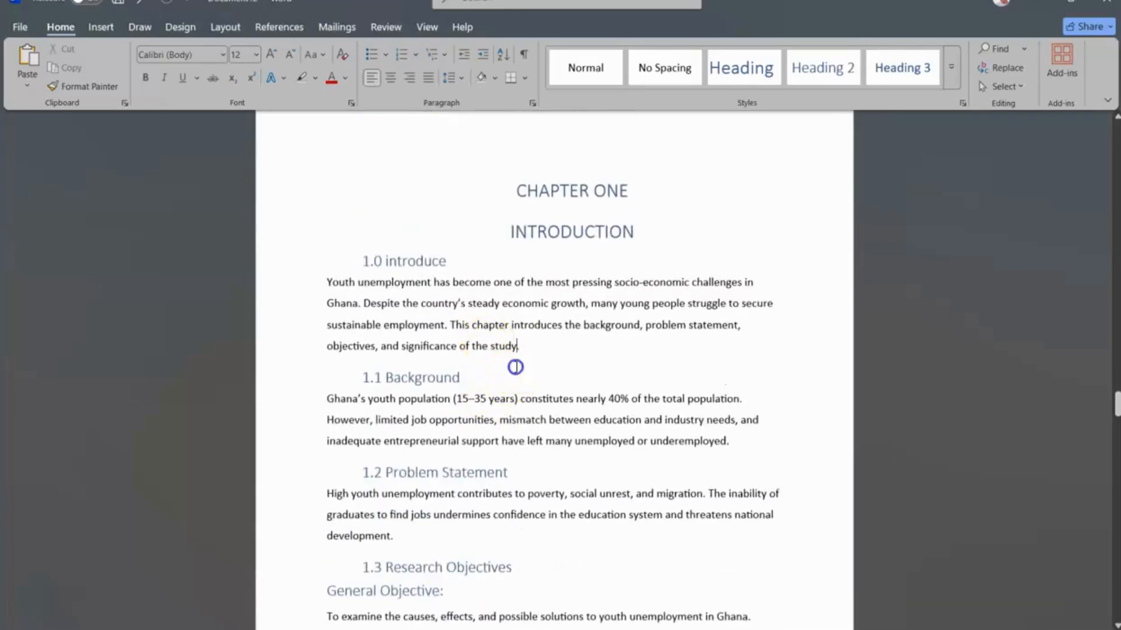
- Set the text of the whole document to Times New Roman at font size 12
click(516, 366)
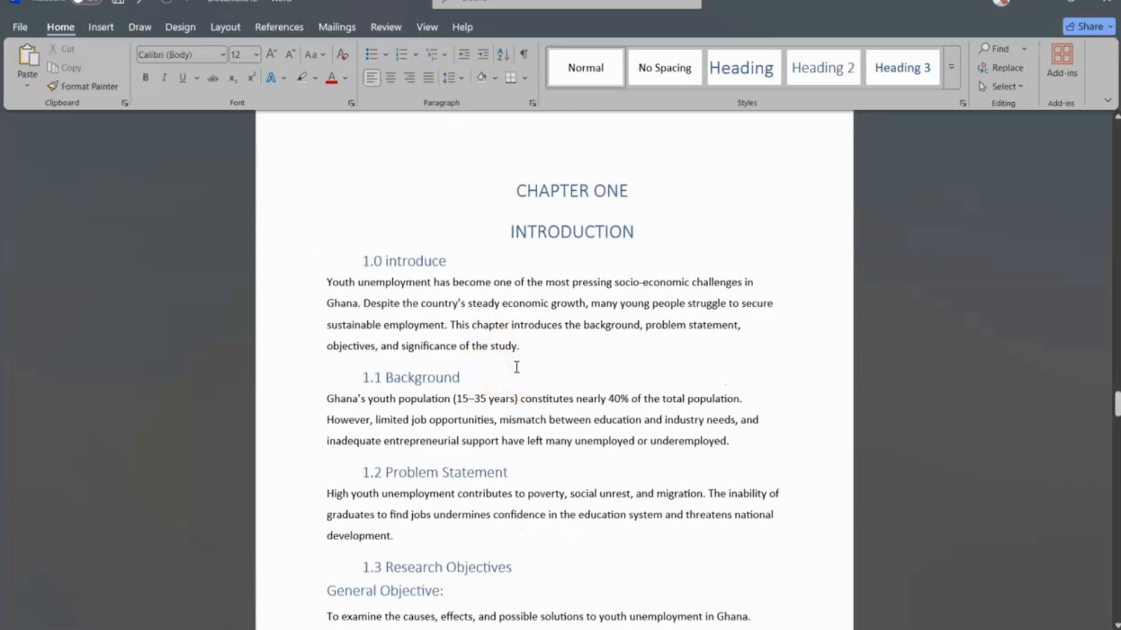
key(ctrl+a)
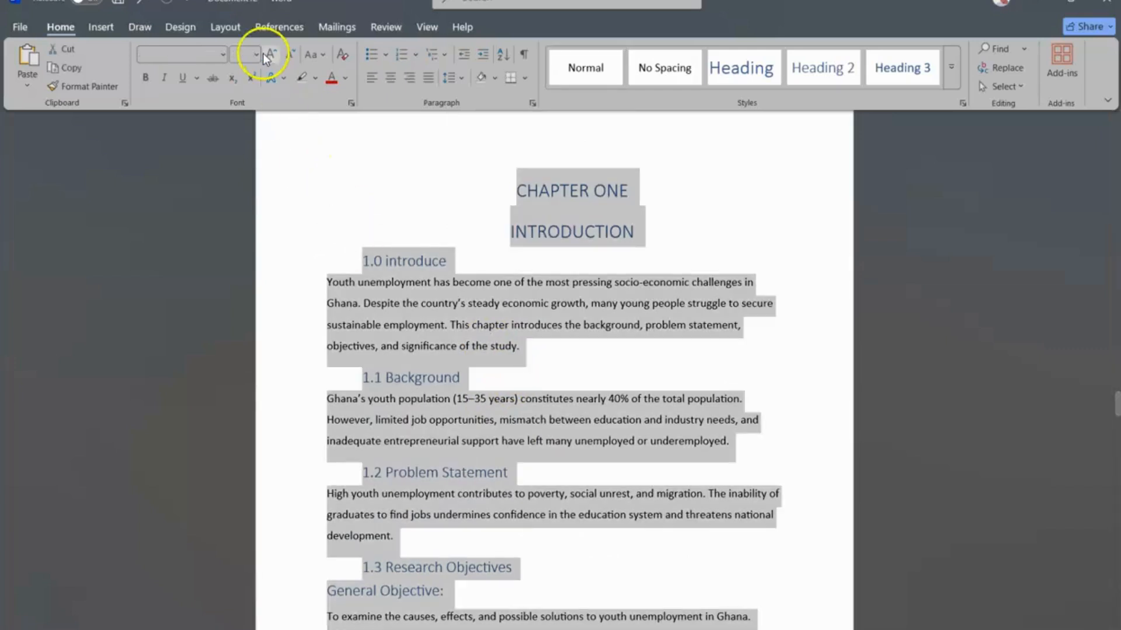
click(202, 59)
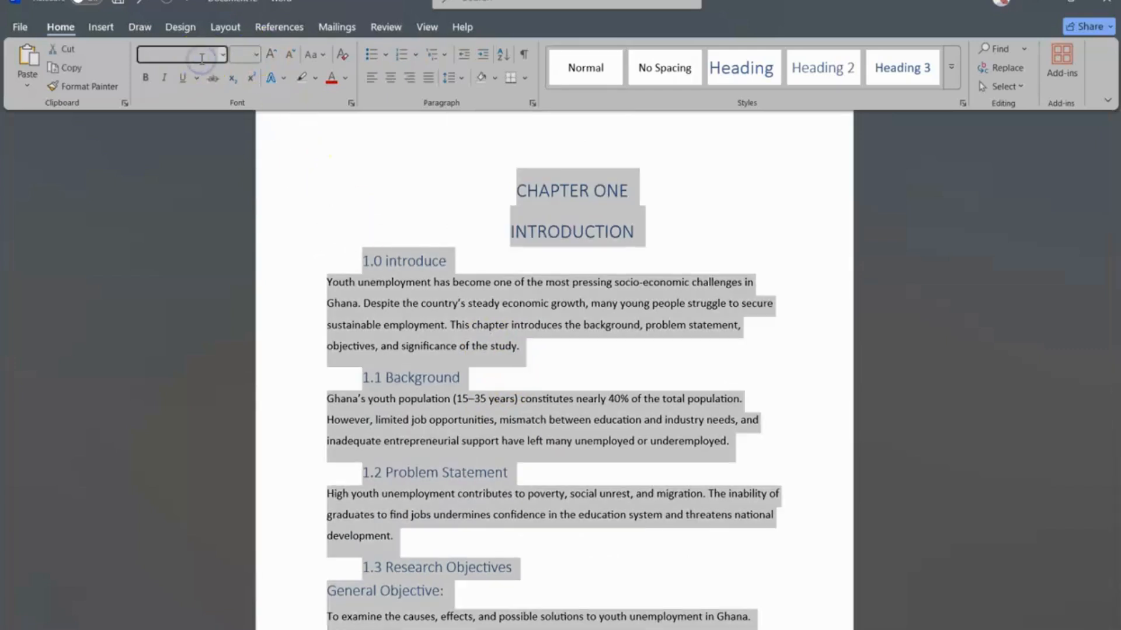
text(Times New Roman)
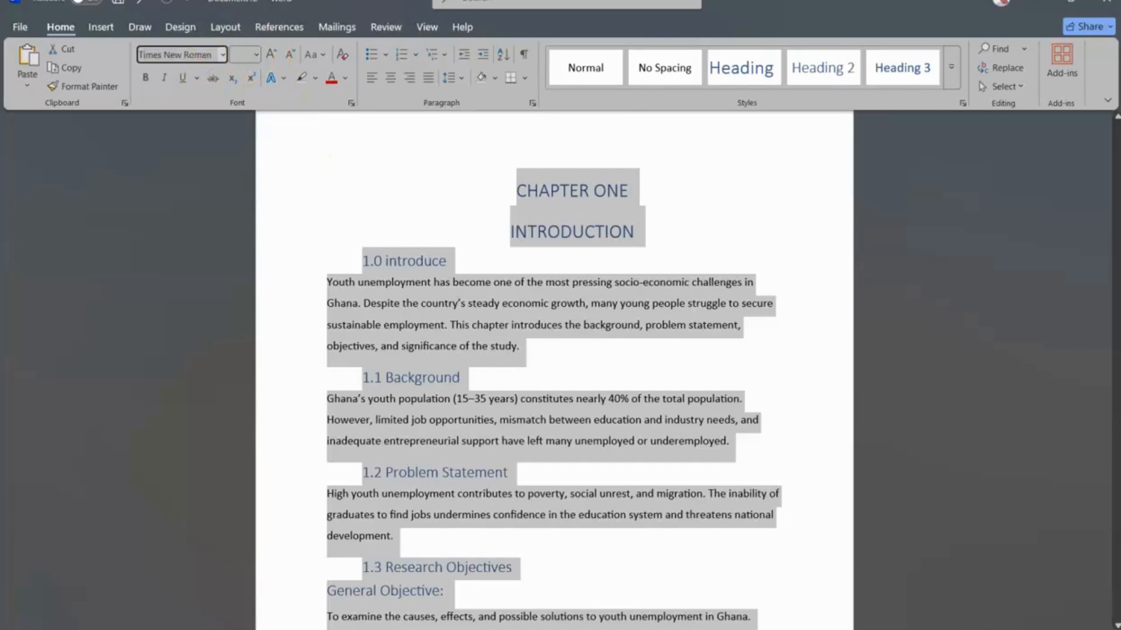
key(Return)
click(243, 55)
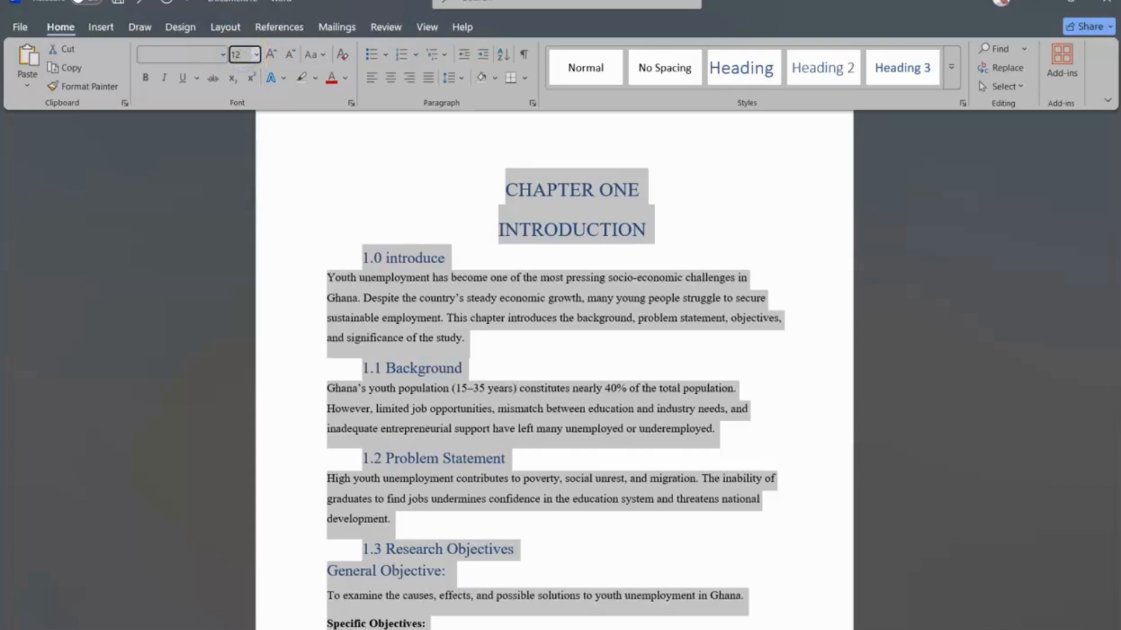
text(12)
key(Return)
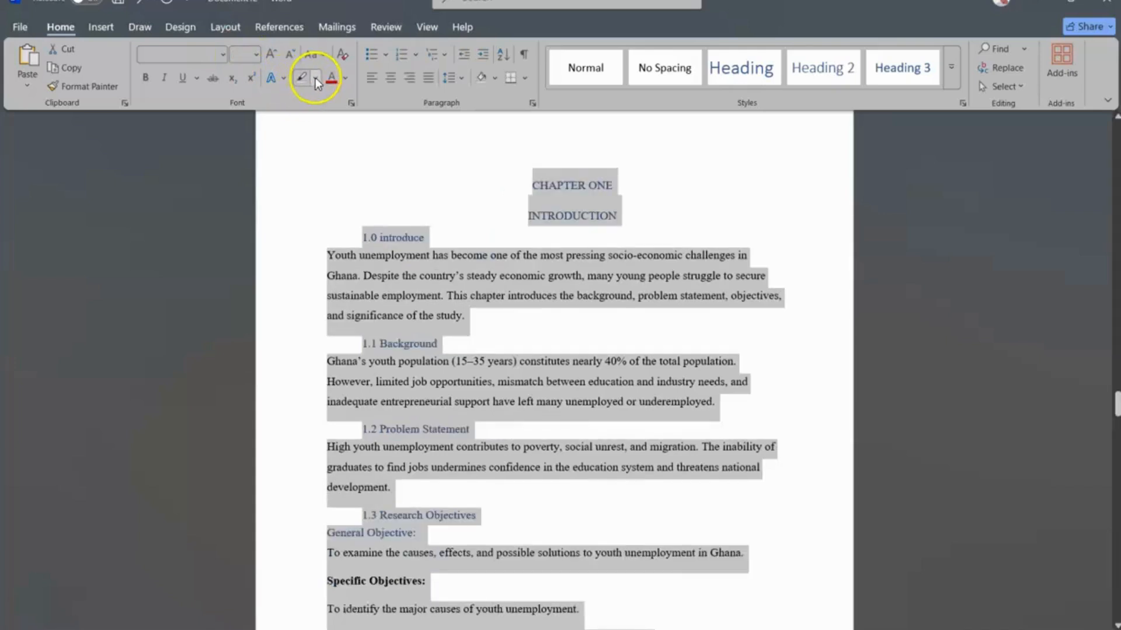
- Set the font colour of the entire document to Automatic
click(345, 78)
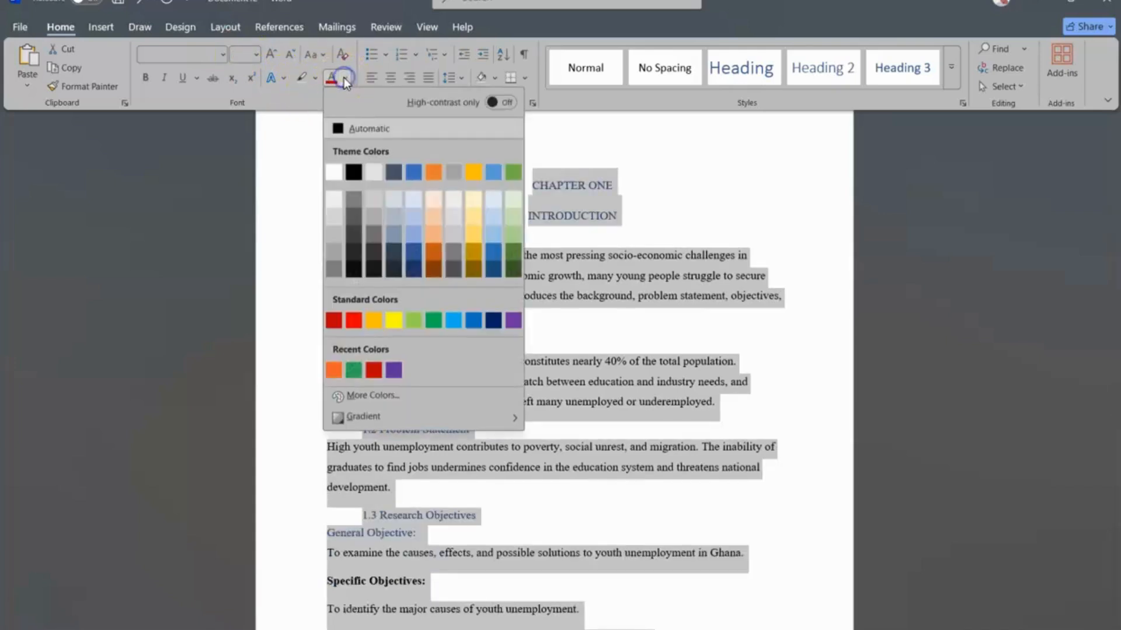
click(339, 129)
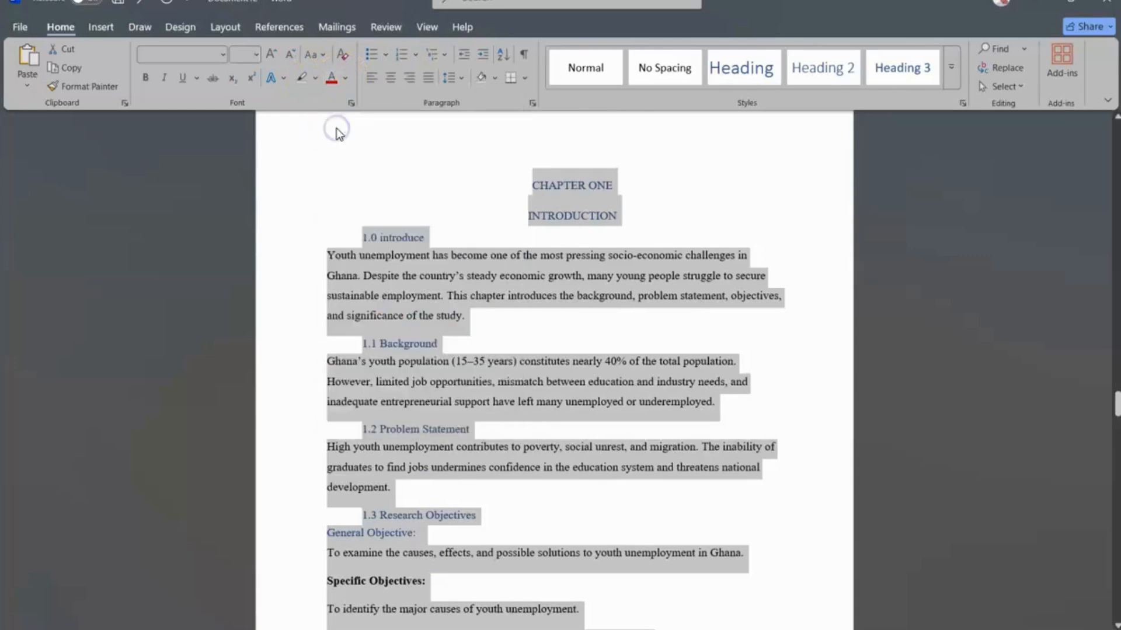
click(682, 259)
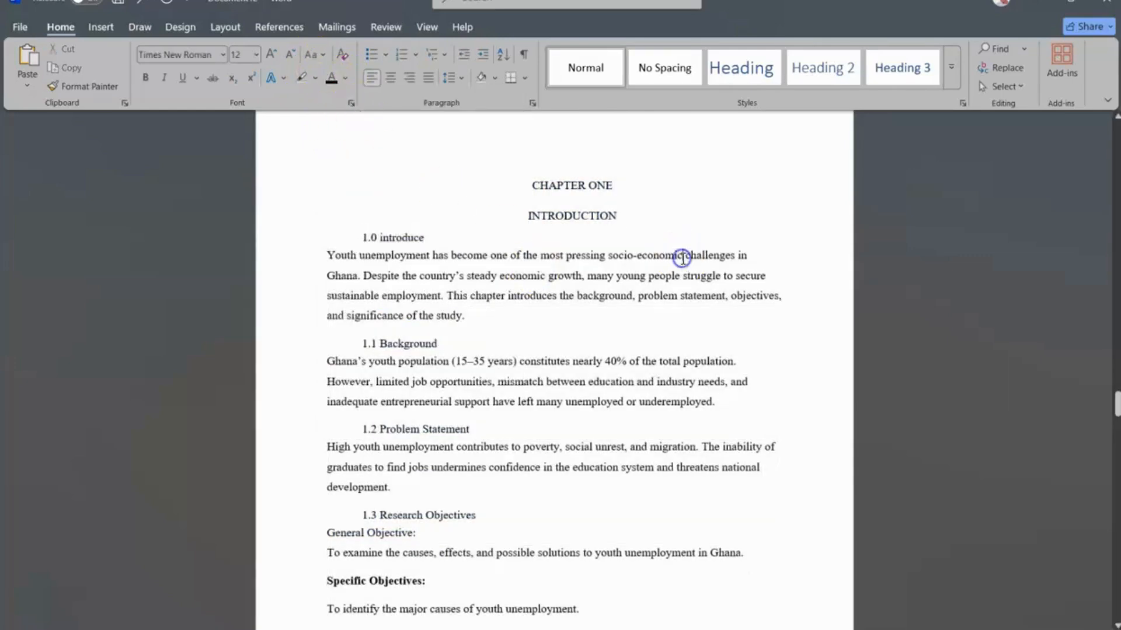
- Make the "1.0 introduce" and "1.1 Background" headings in chapter one bold
scroll(682, 259, up, 4)
scroll(682, 257, down, 3)
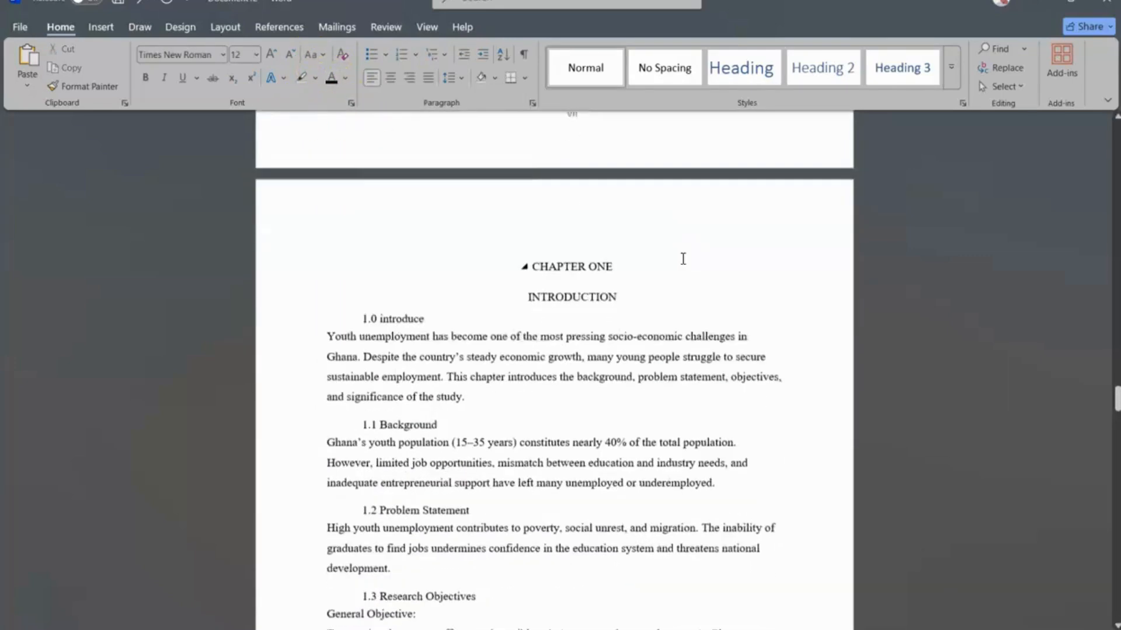
drag(430, 287, 353, 286)
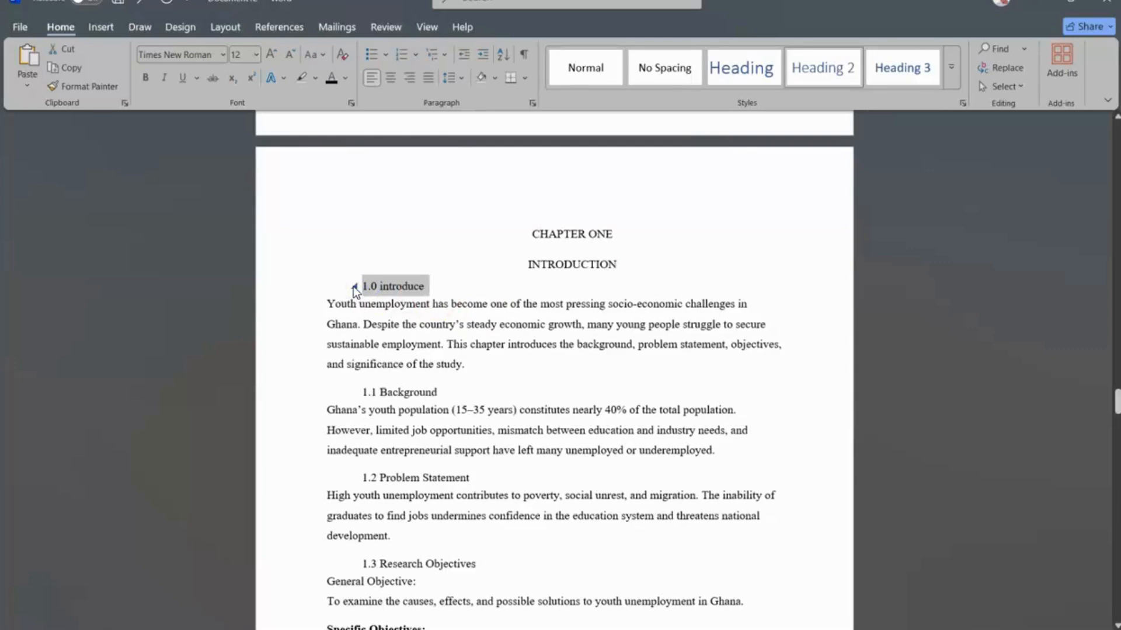
key(ctrl+b)
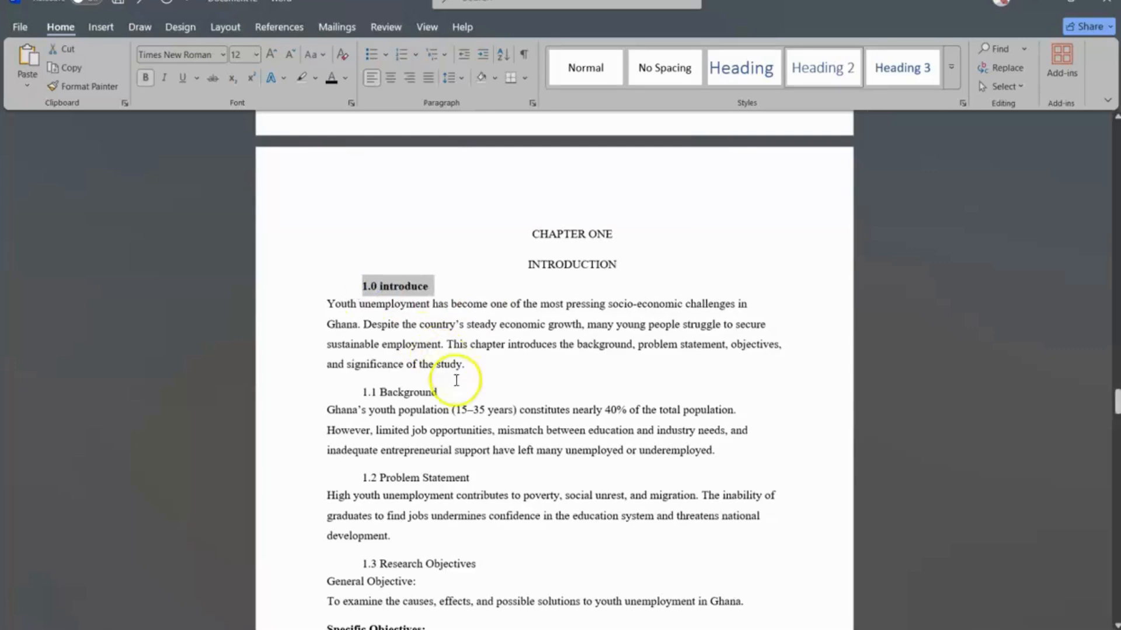
drag(452, 395, 355, 394)
key(ctrl+b)
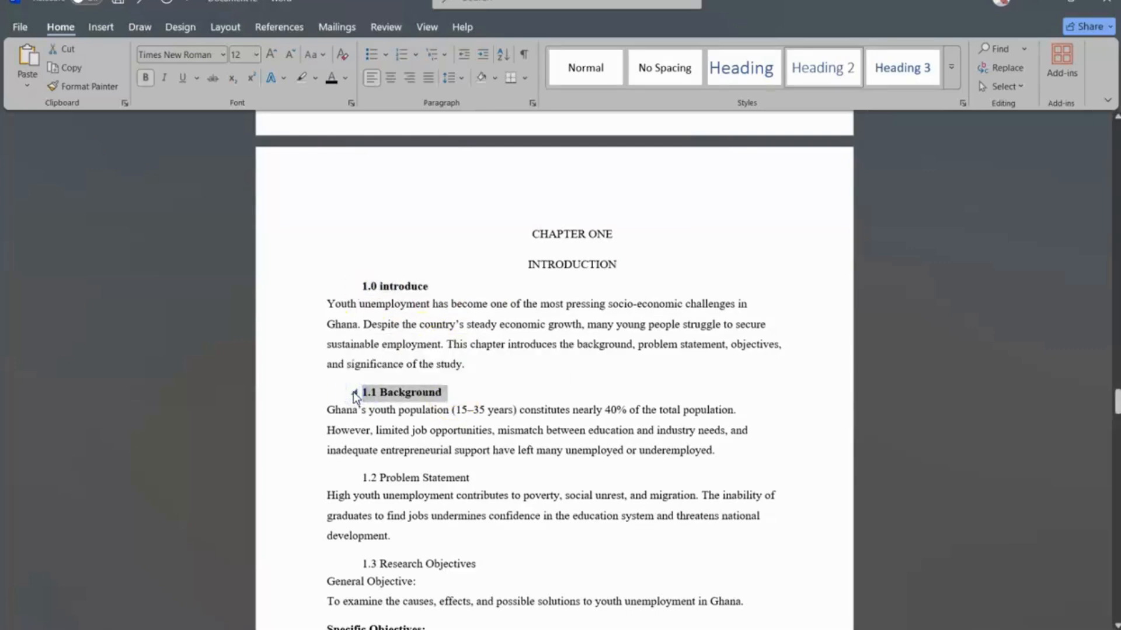
click(631, 387)
- Review the formatting of the chapter headings and body text, and of the table of contents below the ABSTRACT heading
scroll(630, 387, up, 2)
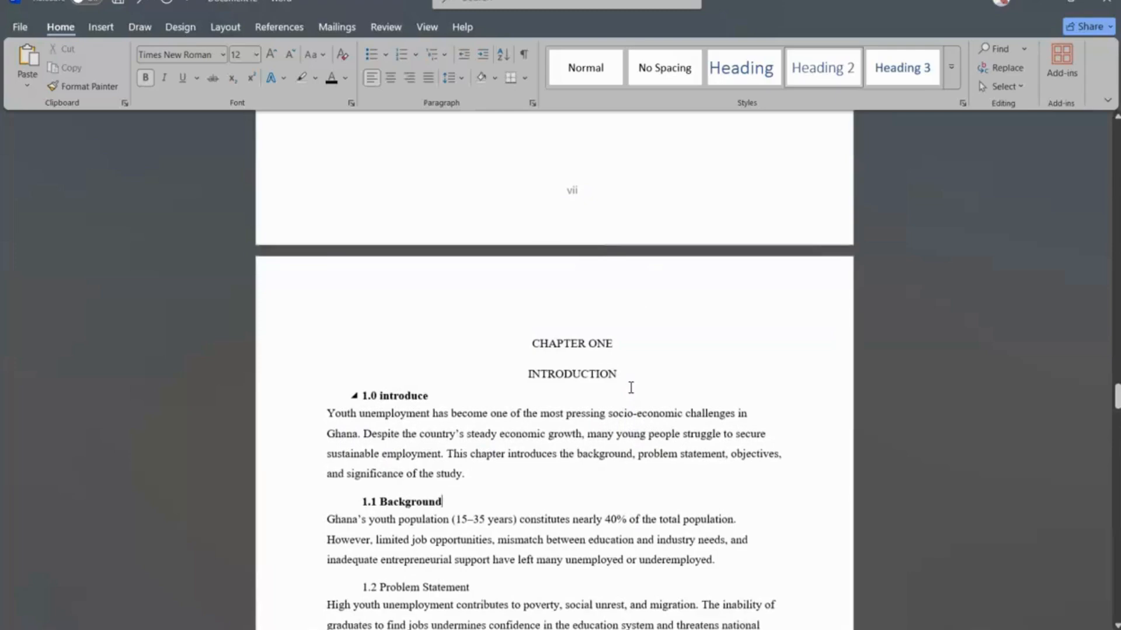
scroll(631, 388, down, 15)
scroll(630, 388, down, 8)
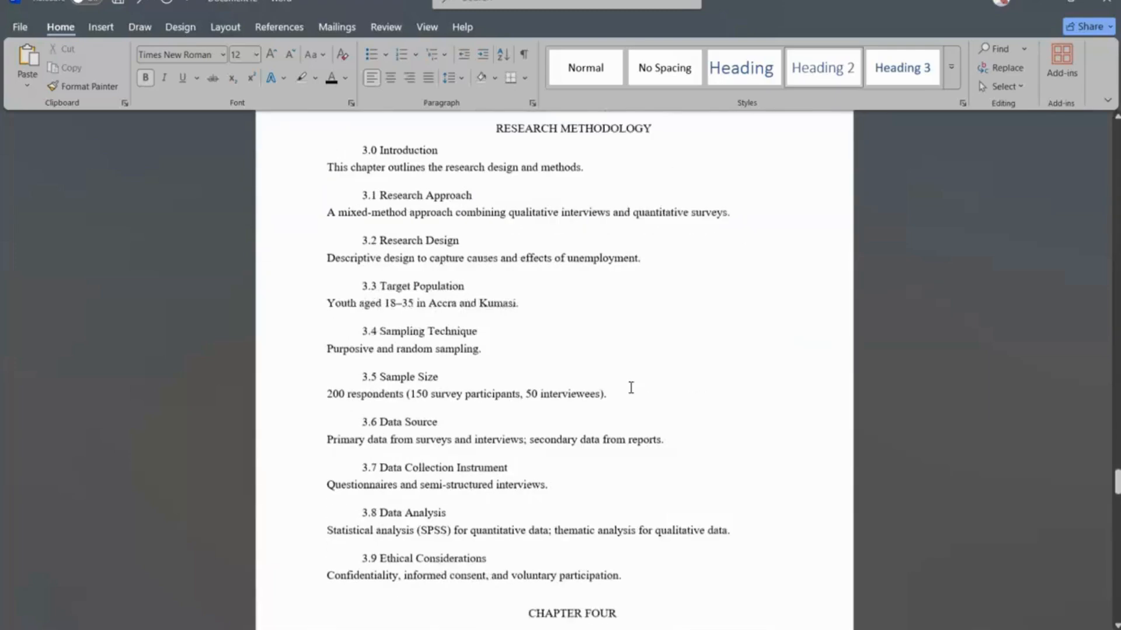
scroll(630, 387, up, 20)
scroll(630, 387, up, 15)
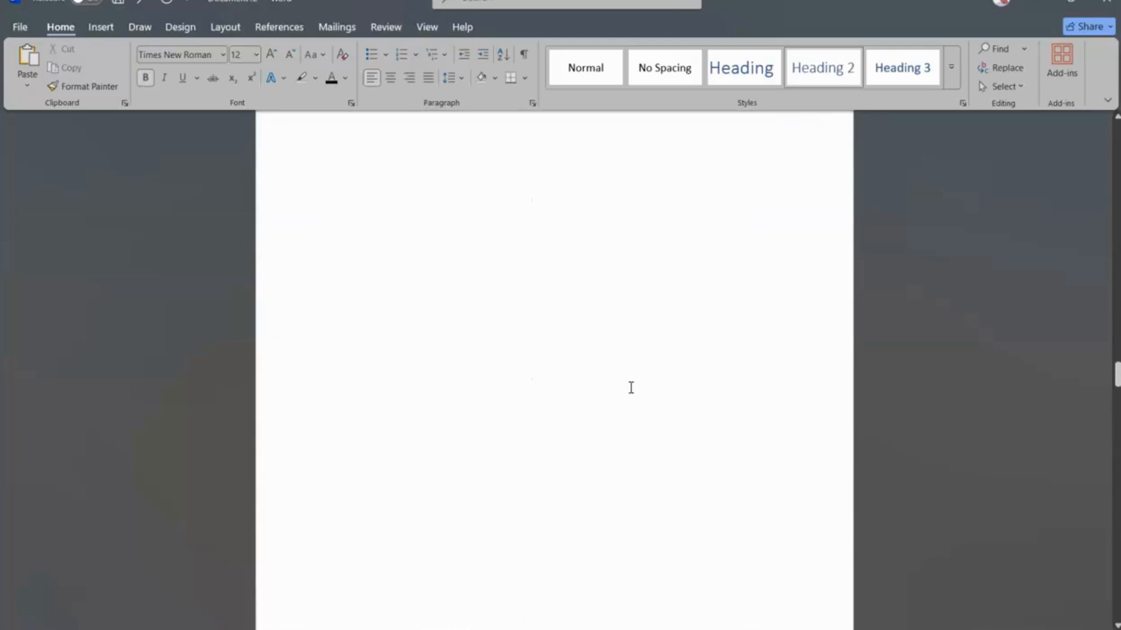
scroll(630, 387, up, 10)
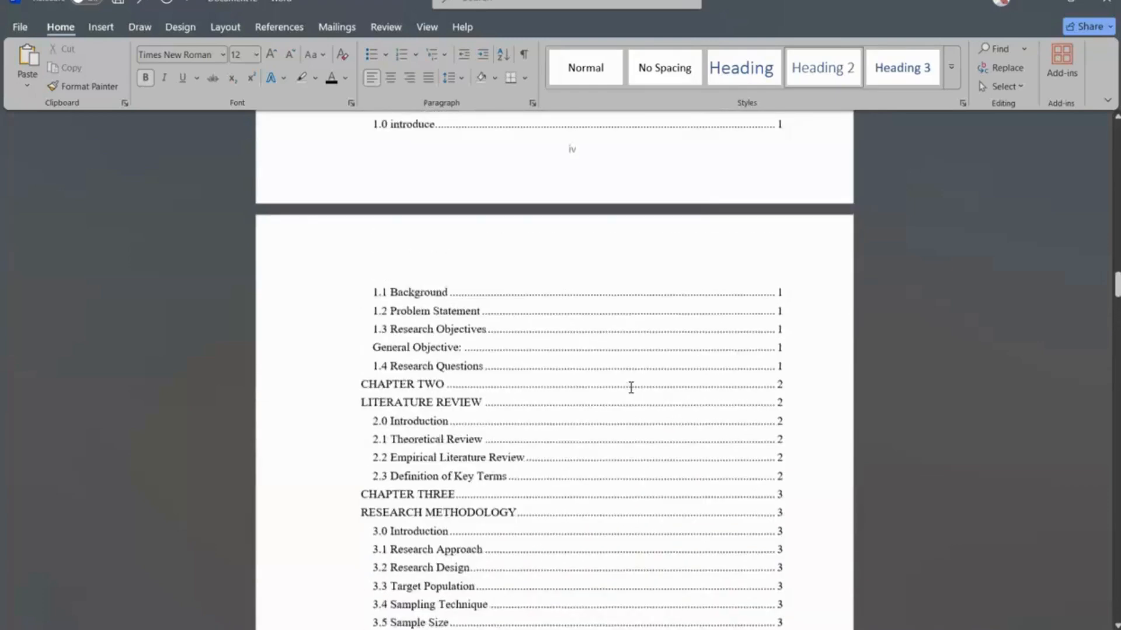
scroll(630, 388, down, 3)
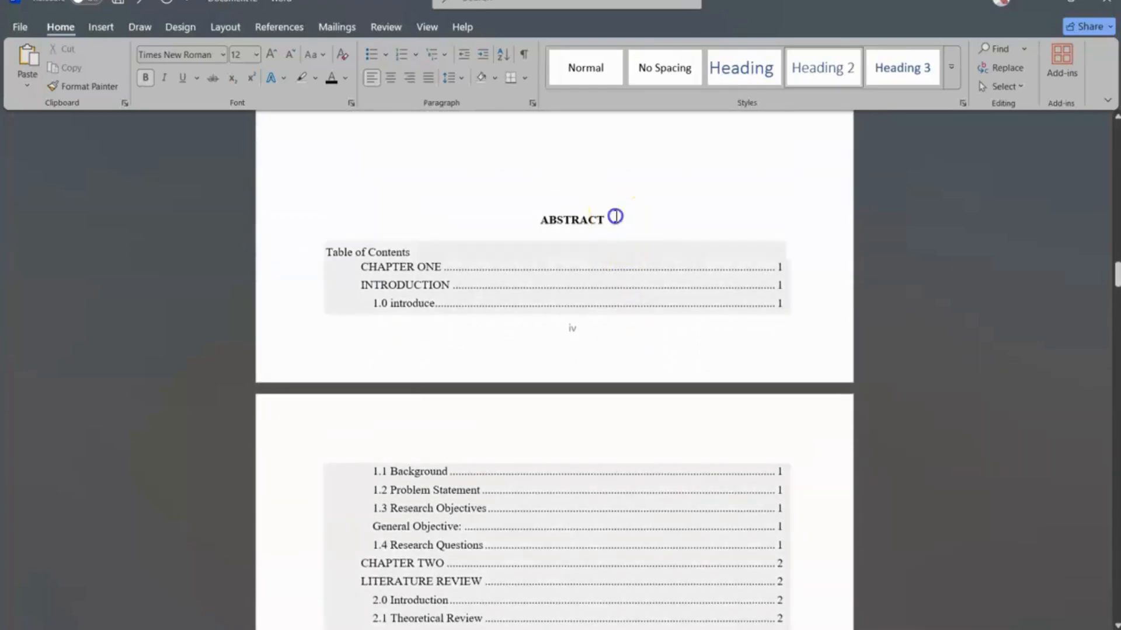
click(615, 217)
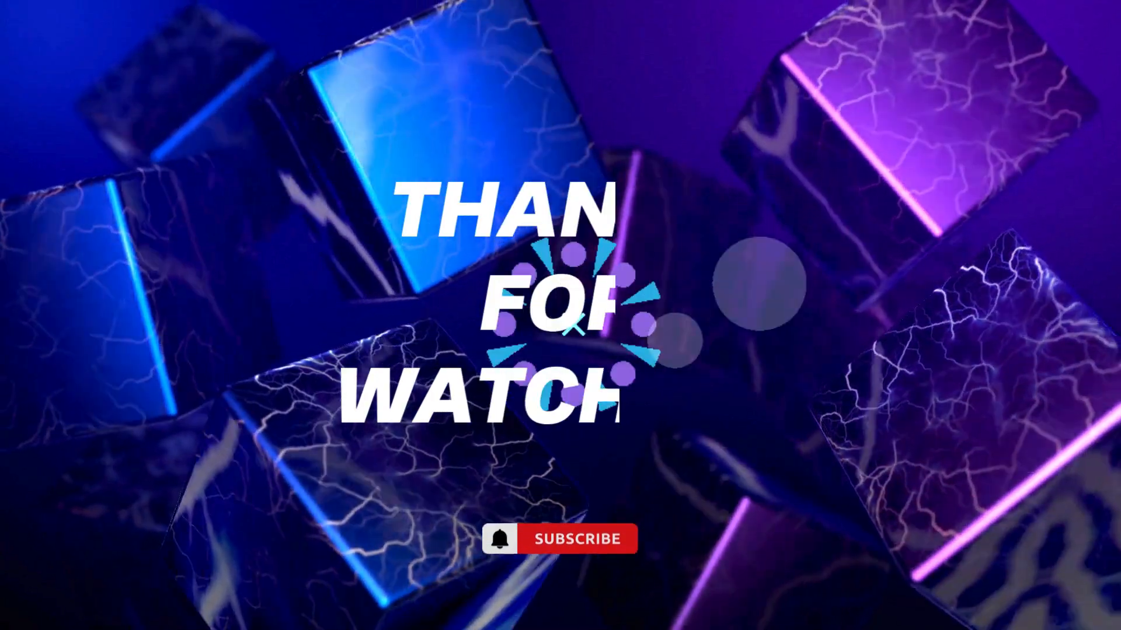